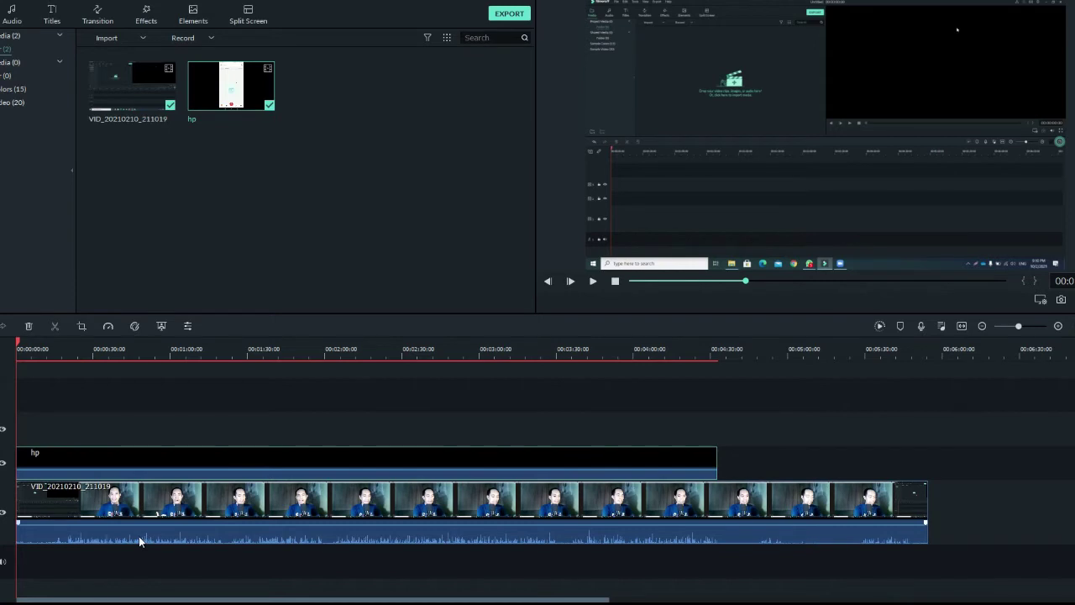
Step: Move the hp phone recording to the left side of the video frame, beside the presenter, and play back the result
left_click(114, 481)
left_click(103, 502)
left_click(84, 476)
left_click(128, 507)
left_click(68, 353)
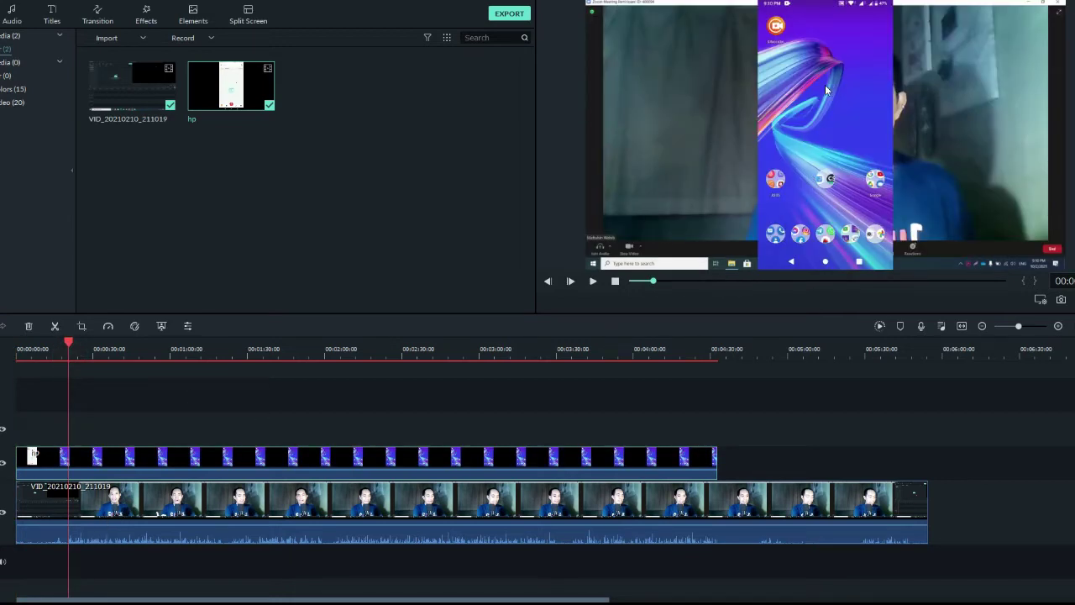
left_click(812, 87)
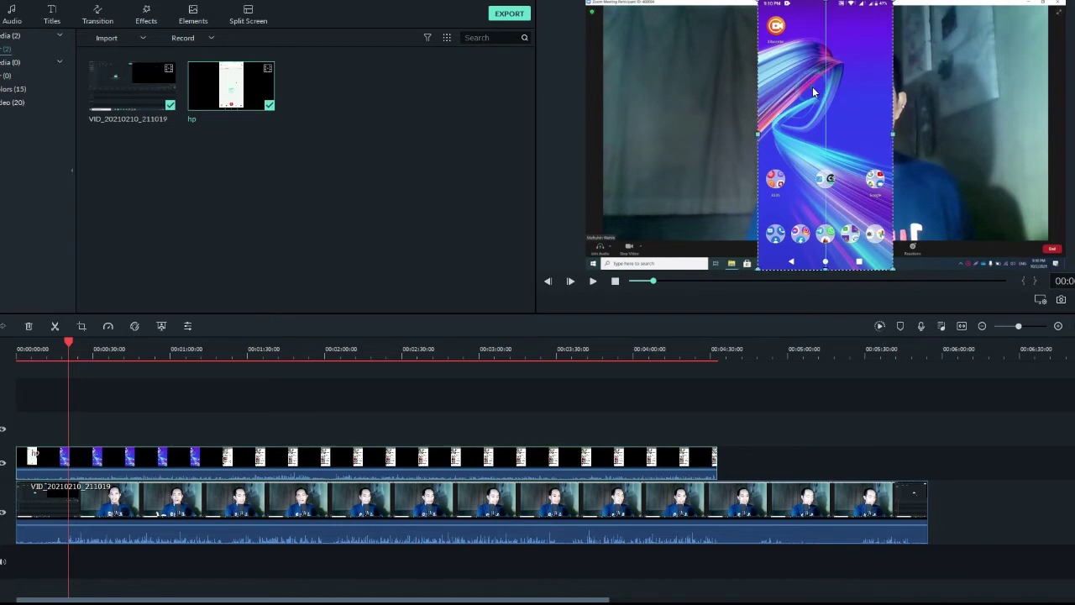
left_click_drag(813, 86, 663, 85)
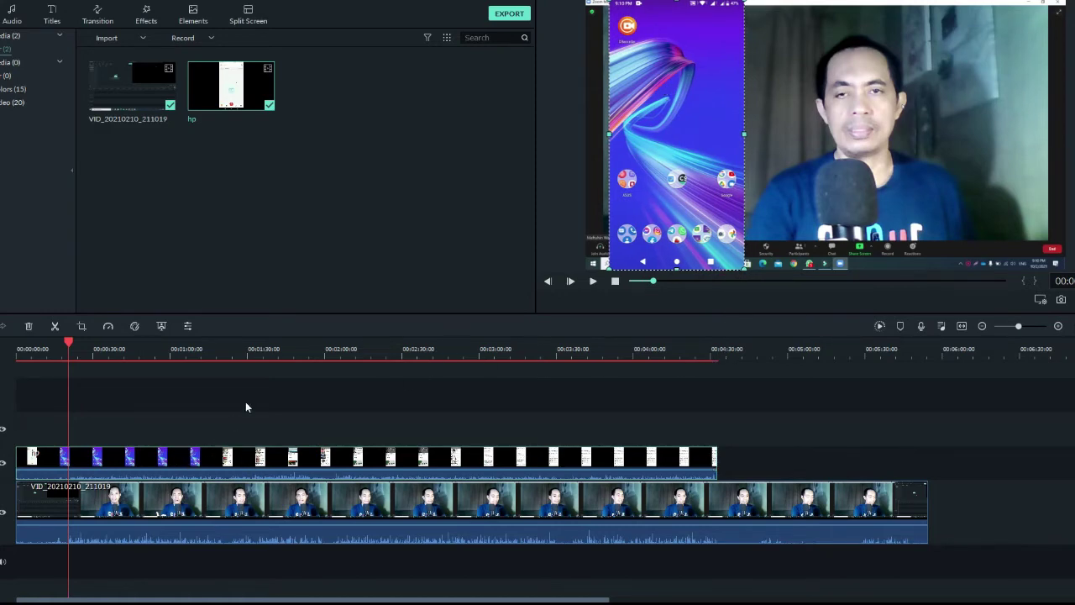
scroll(271, 350, "up", 3)
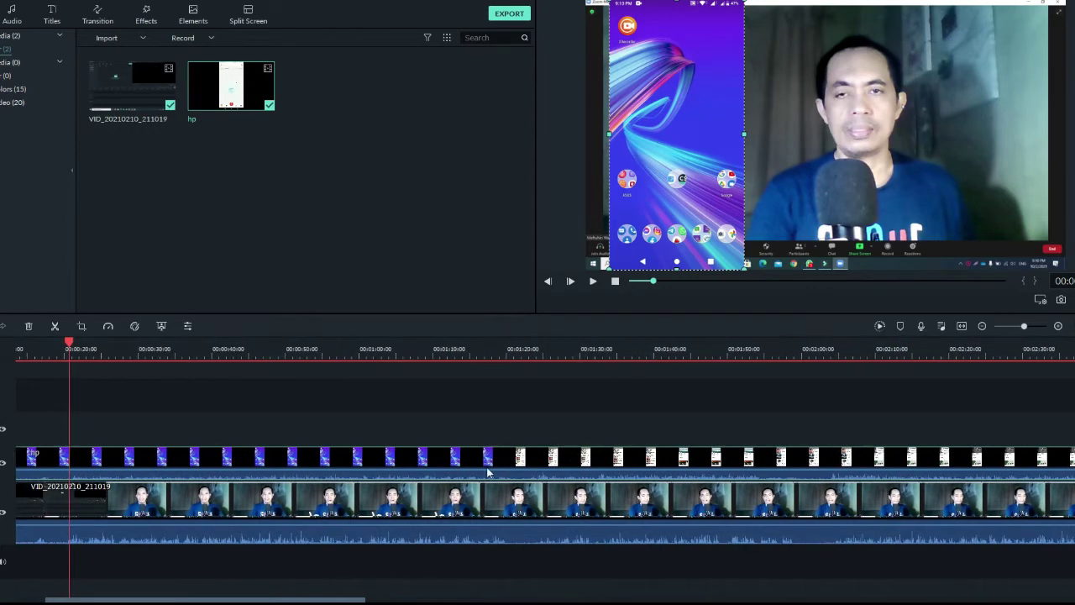
left_click_drag(242, 600, 211, 600)
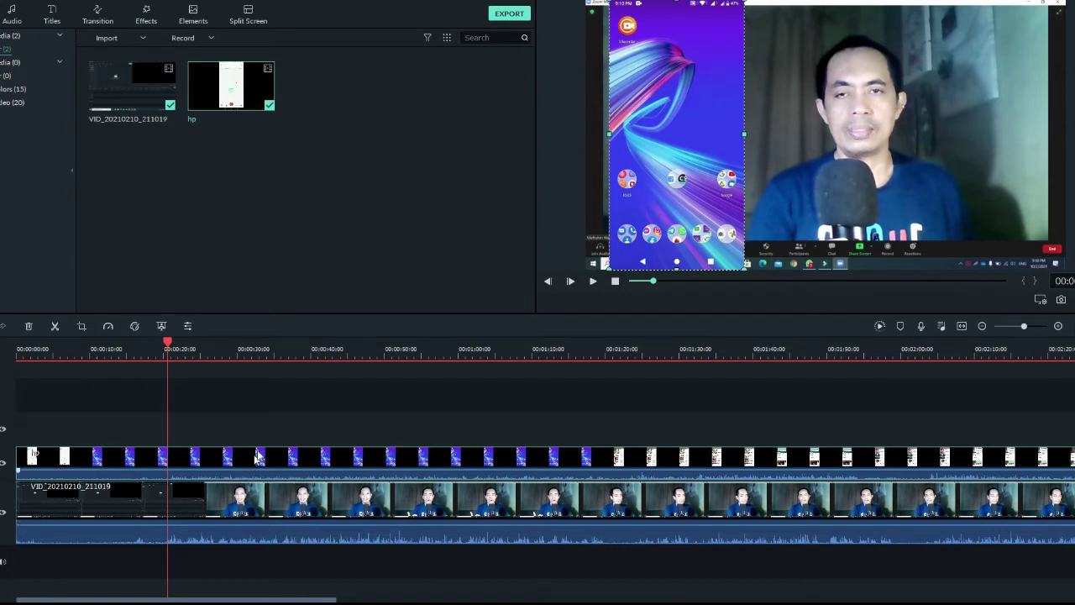
key("space")
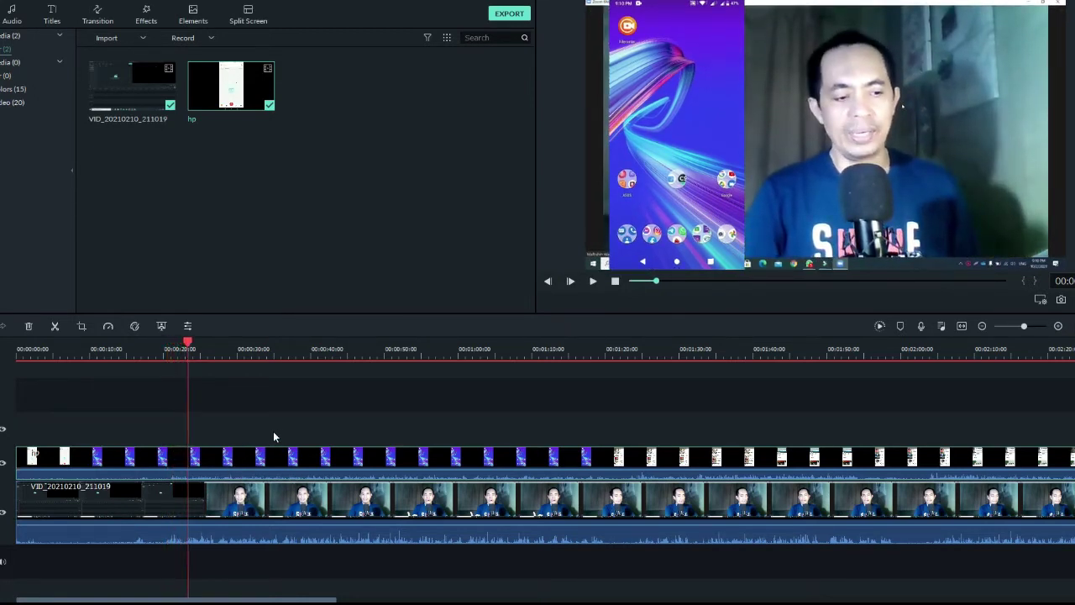
key("space")
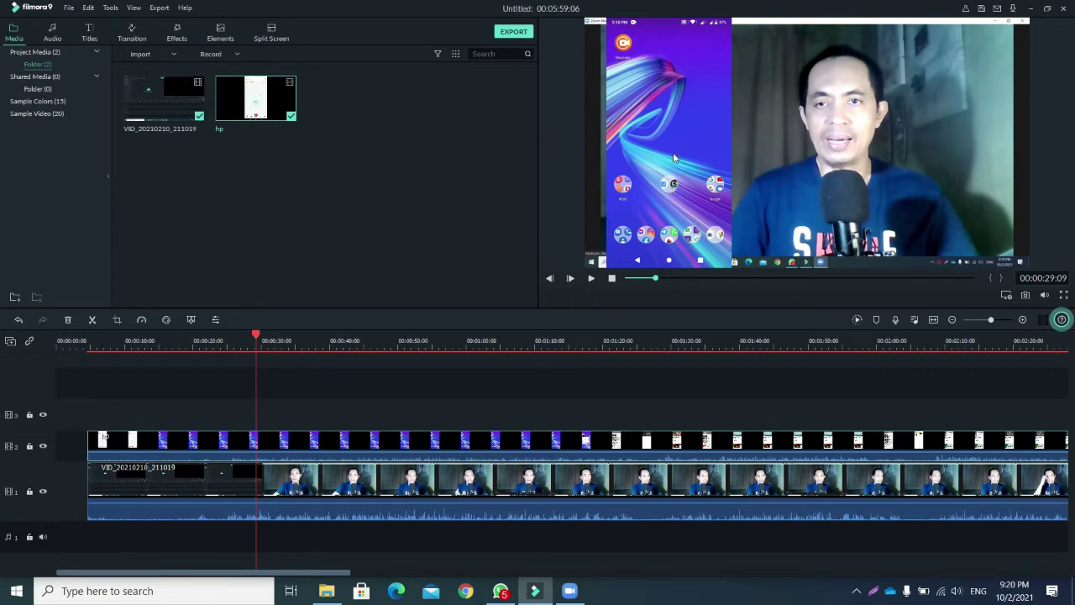
Step: Detach the audio from the VID_20210210_211019 clip
right_click(340, 516)
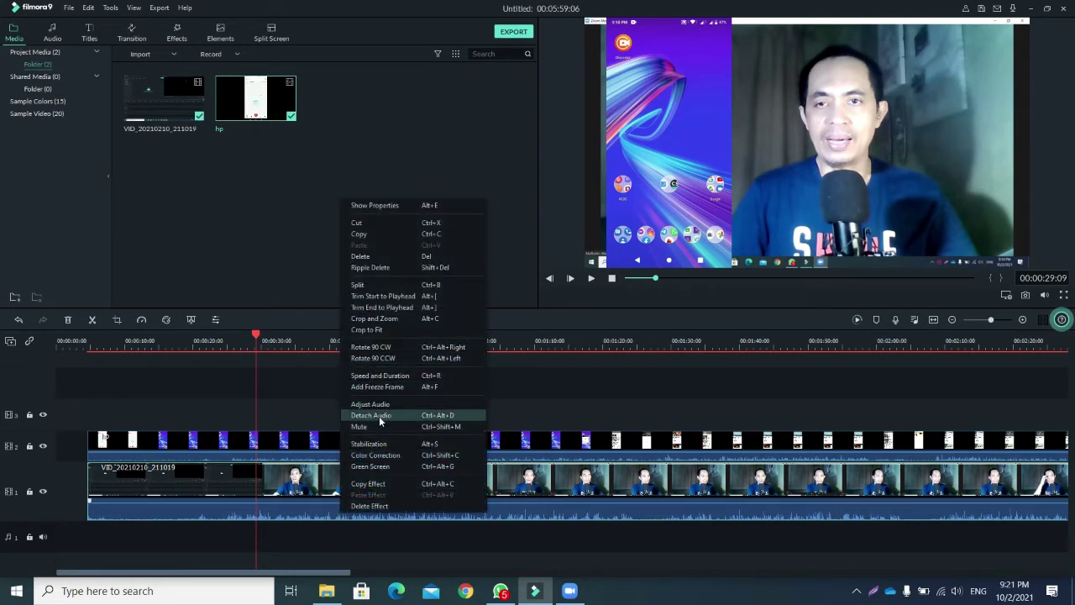
left_click(297, 517)
right_click(296, 515)
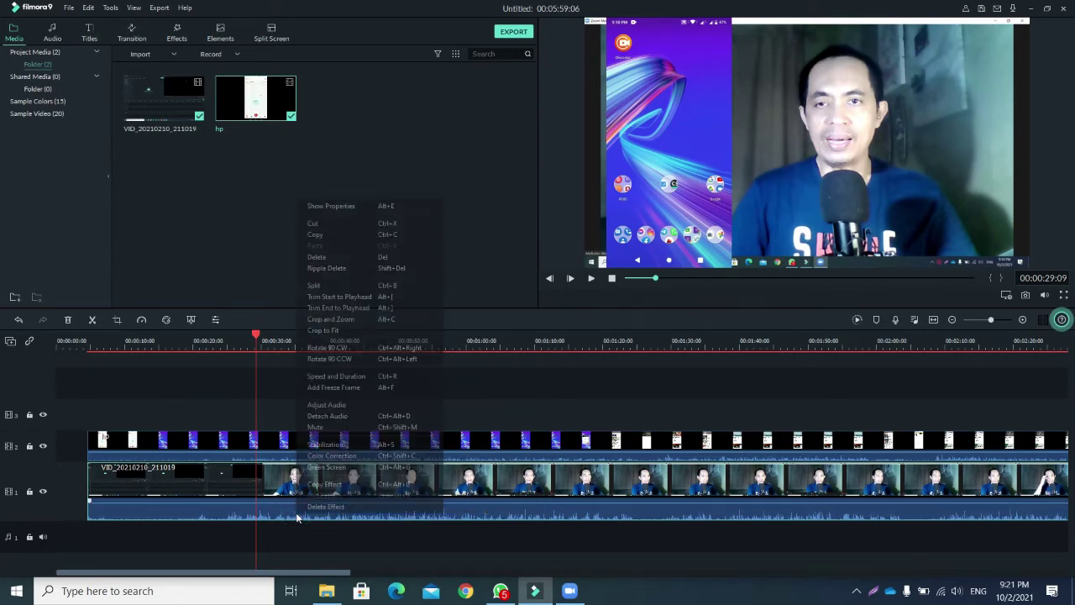
left_click(331, 417)
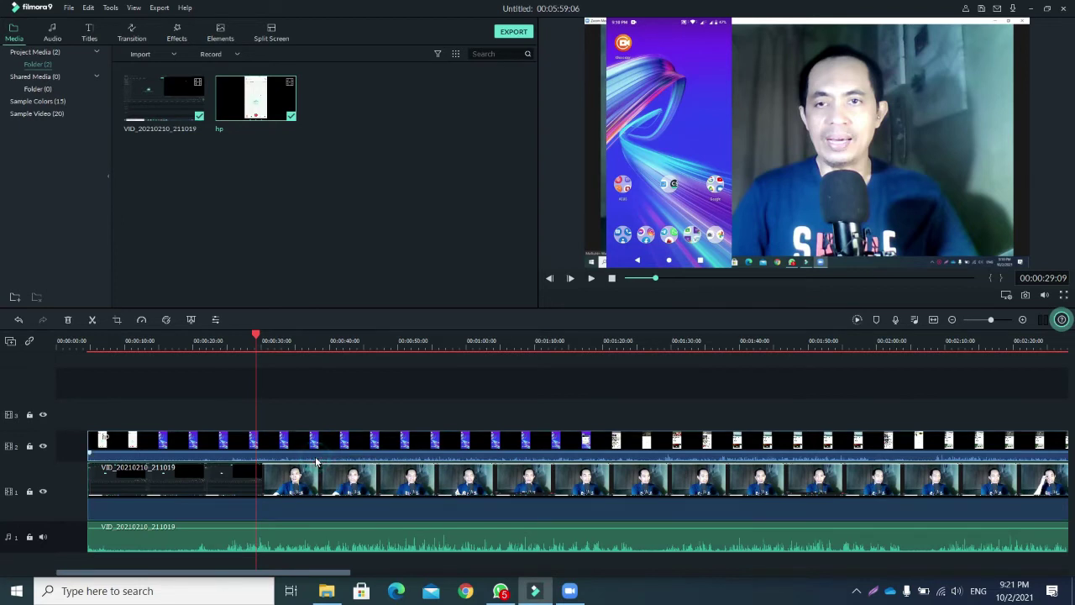
Step: Detach the audio from the hp clip and delete the detached hp audio
right_click(316, 461)
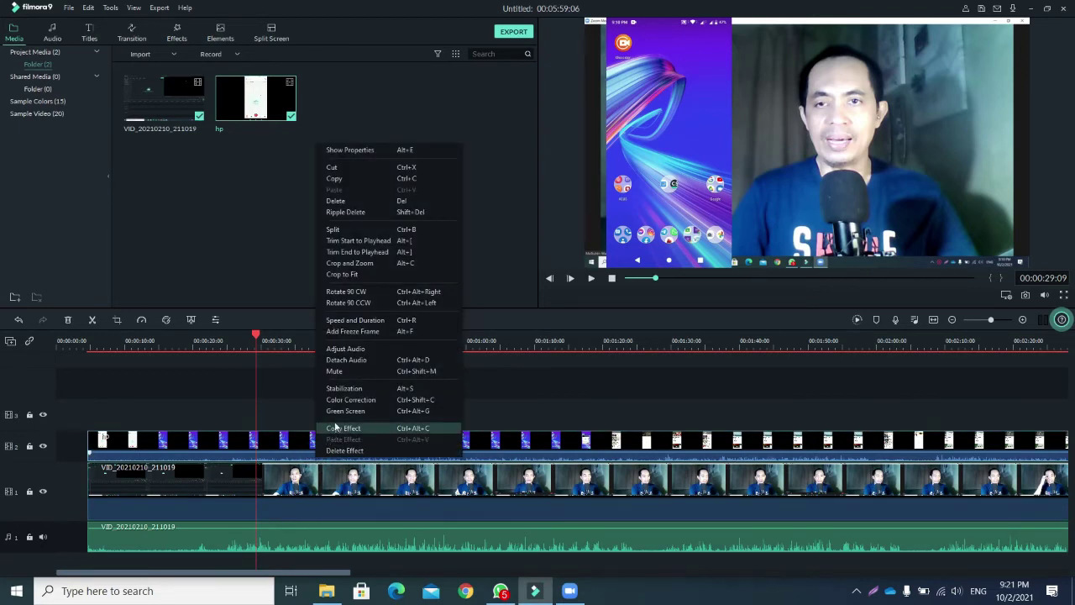
left_click(336, 363)
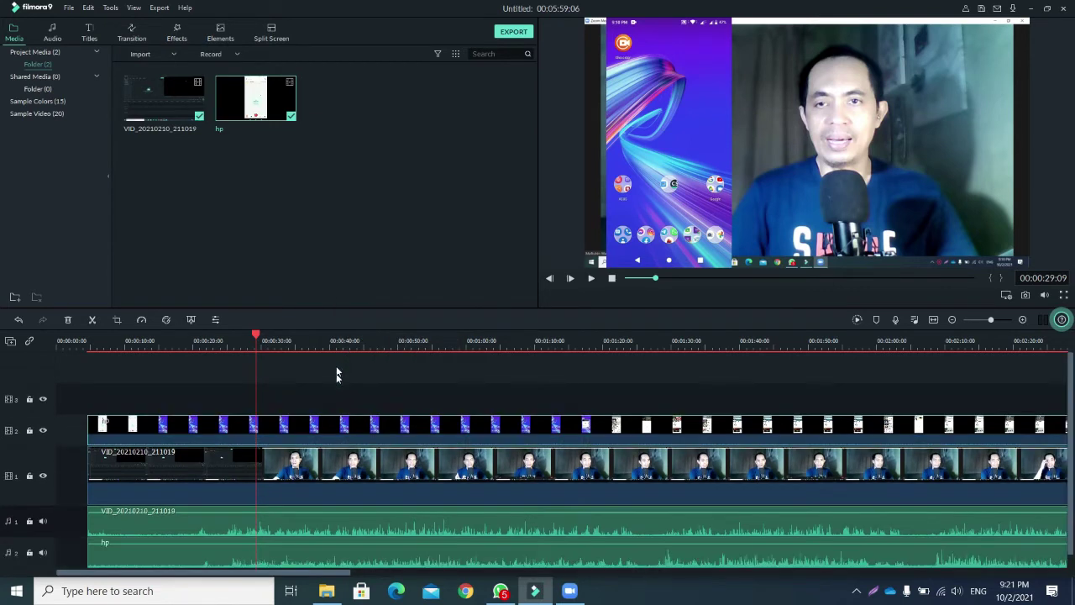
left_click(319, 555)
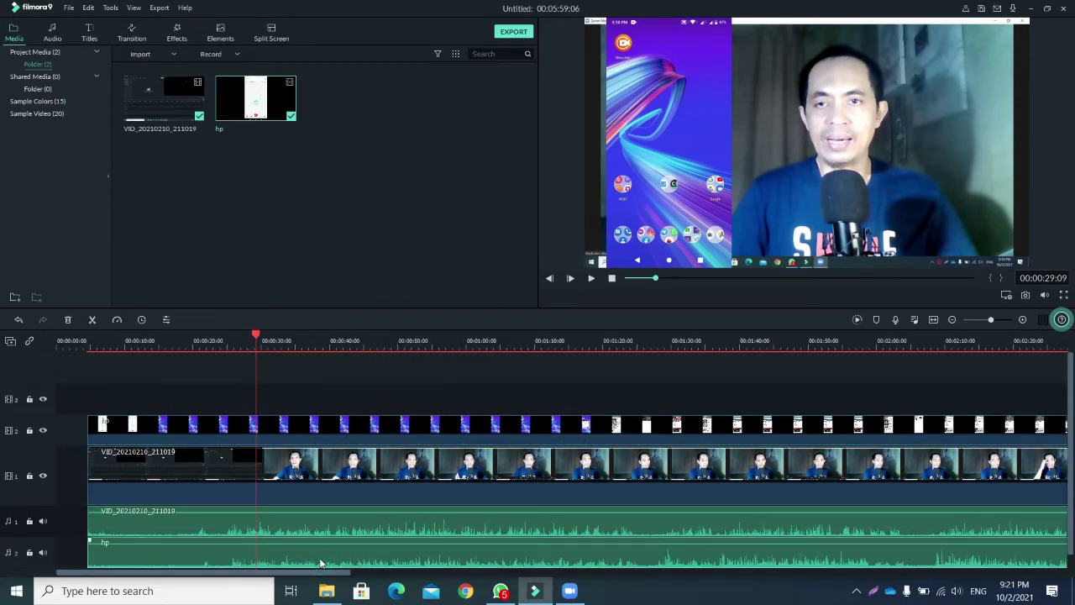
key("Delete")
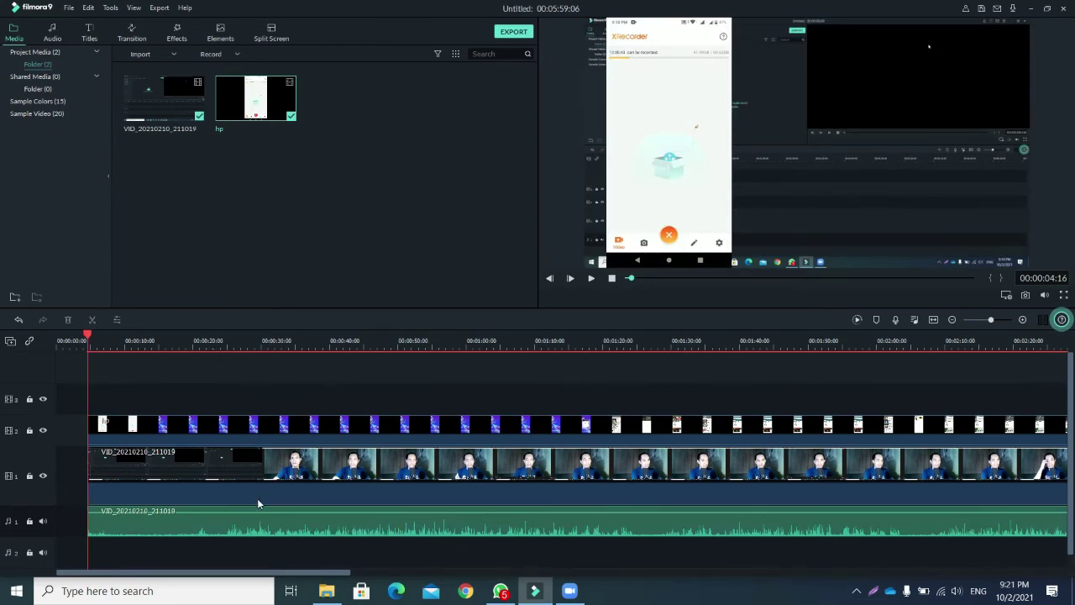
Step: Open Crop and Zoom for the VID_20210210_211019 clip at 00:00:28:12 and set the crop ratio to Custom
left_click(316, 472)
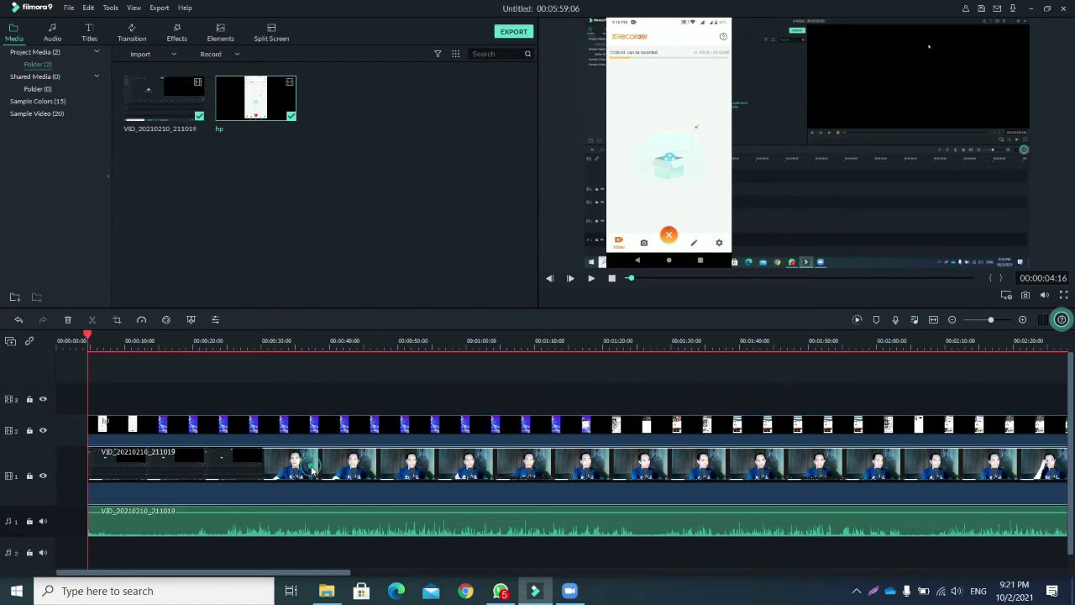
left_click(679, 177)
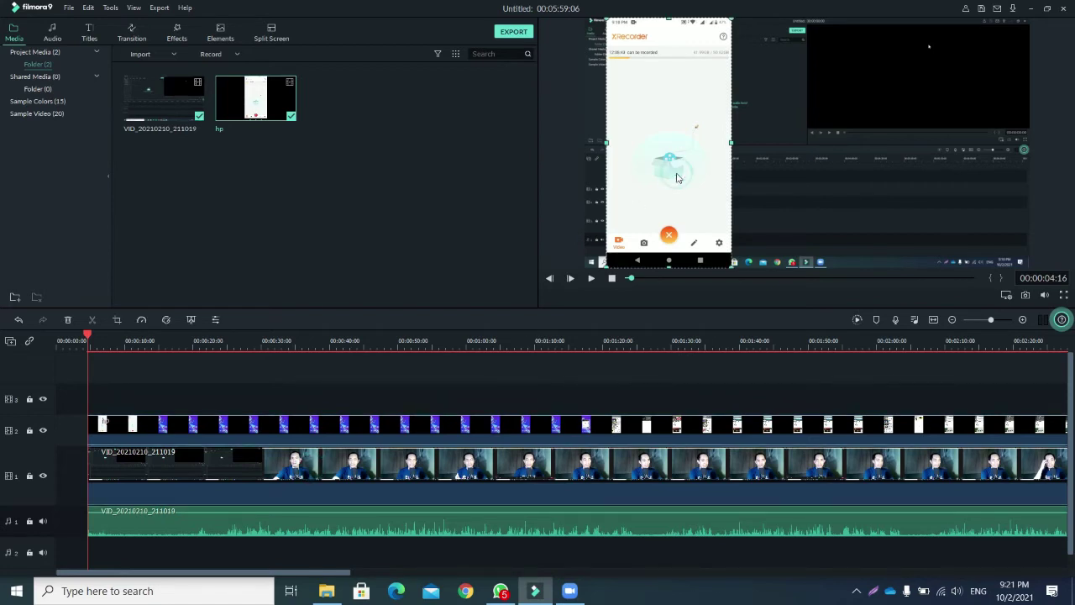
left_click(424, 480)
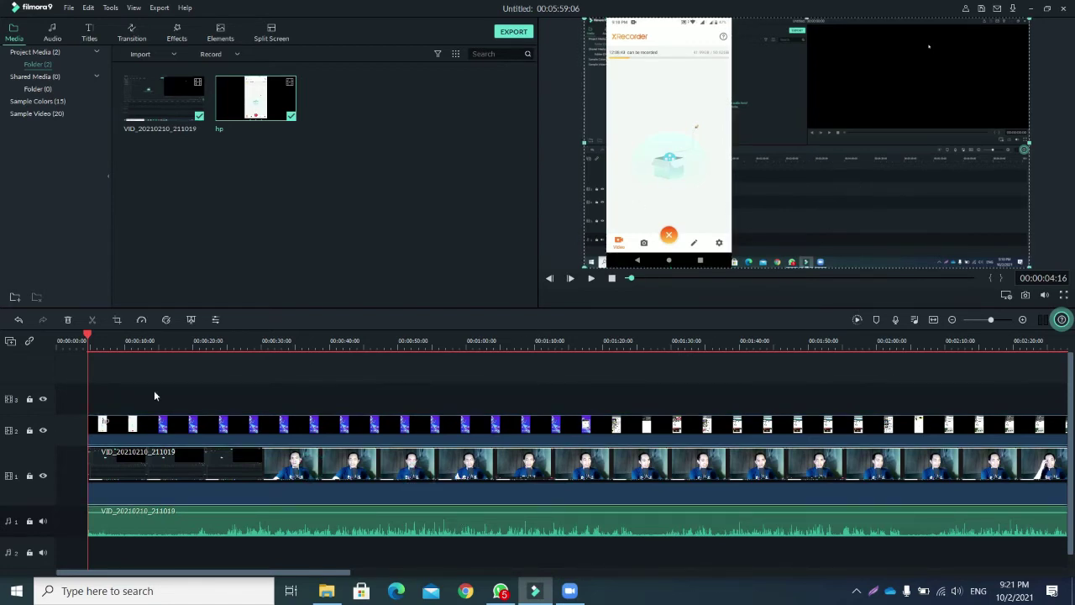
left_click(251, 342)
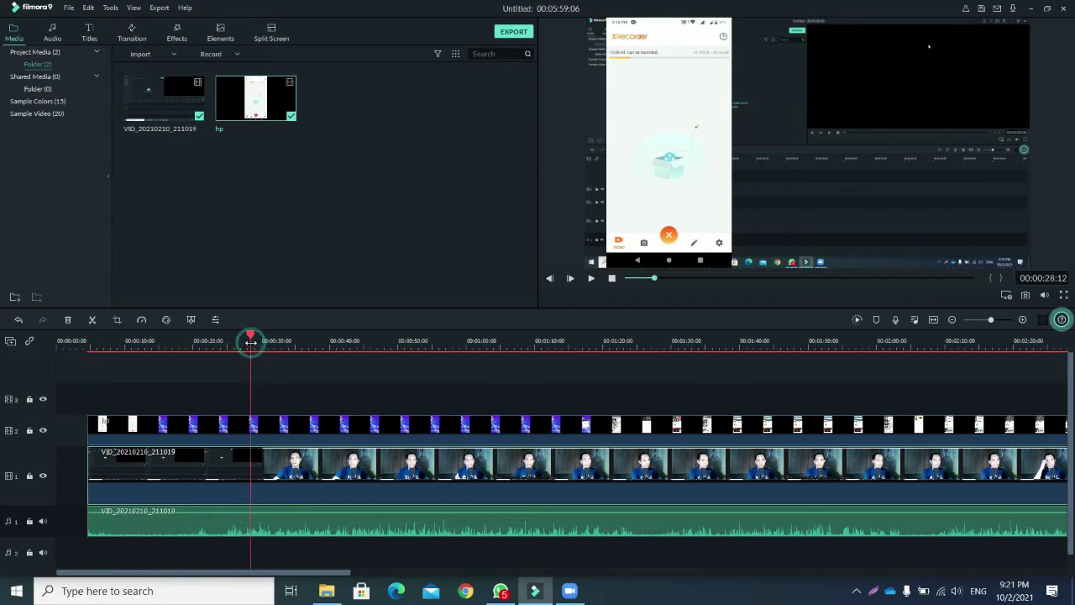
left_click(797, 216)
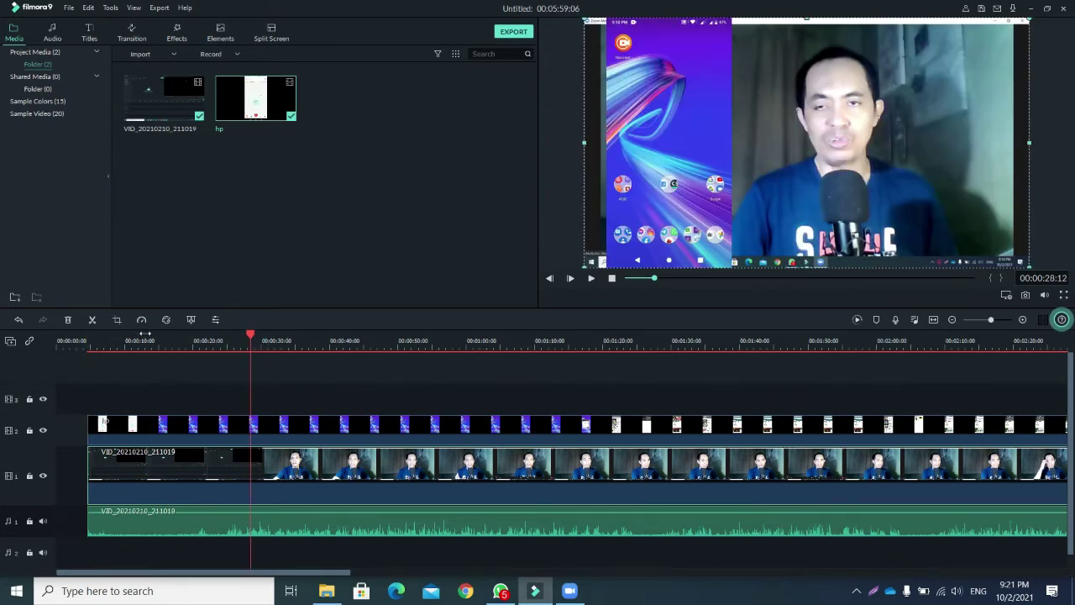
left_click(117, 321)
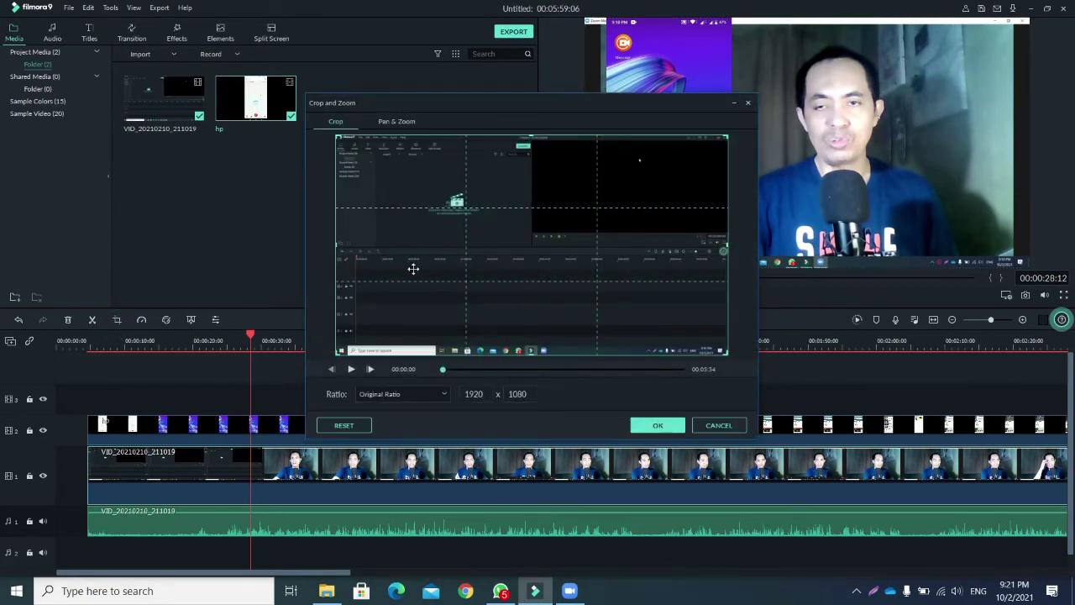
left_click(403, 394)
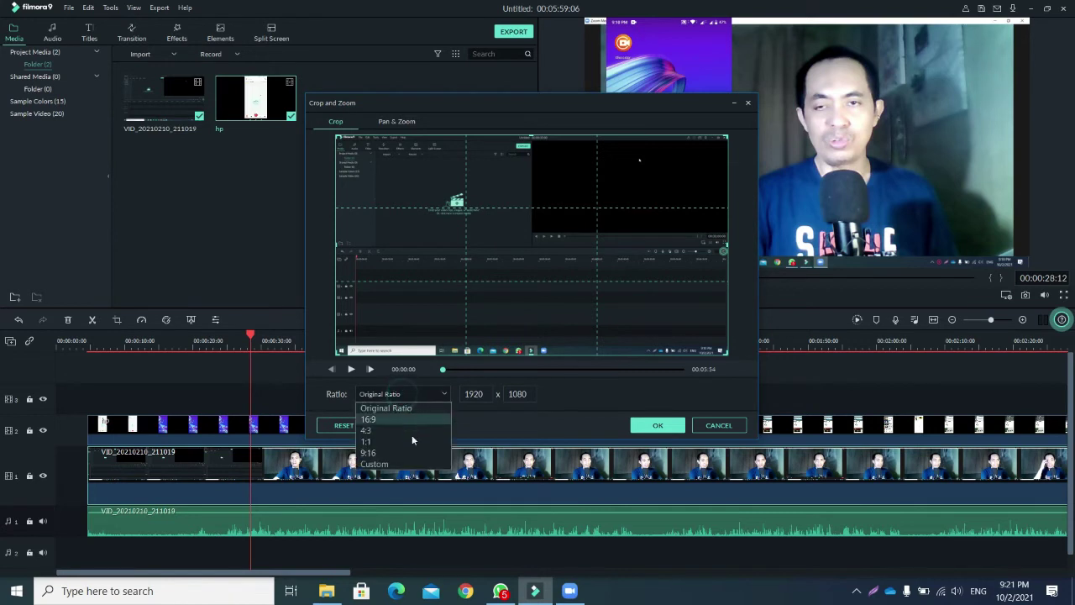
left_click(409, 460)
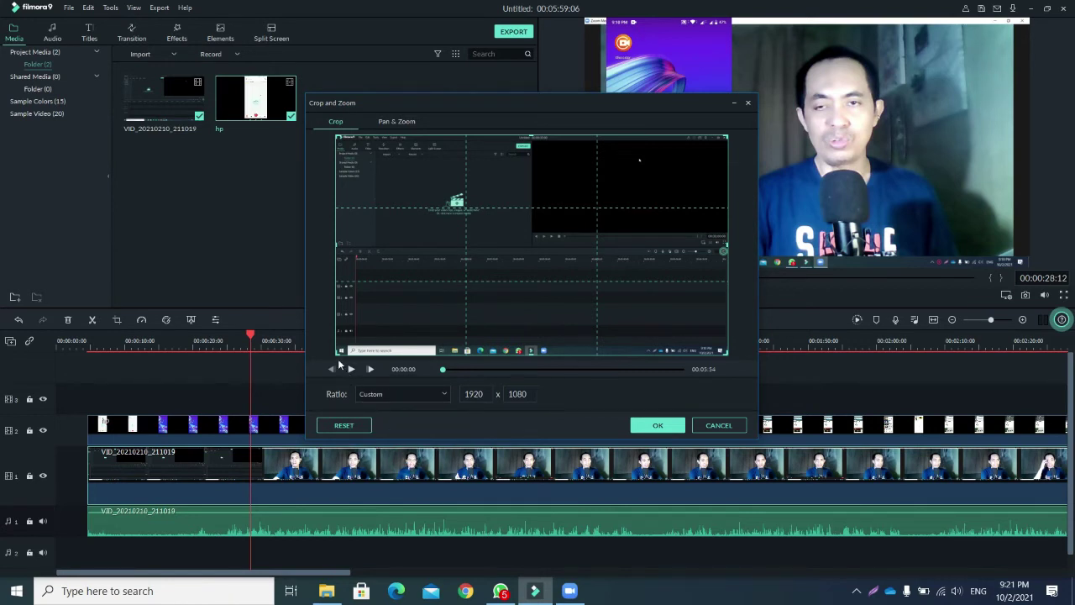
Step: Crop the VID_20210210_211019 clip to about 1876 x 971 and stretch it vertically to fill the frame height
left_click_drag(336, 351, 342, 343)
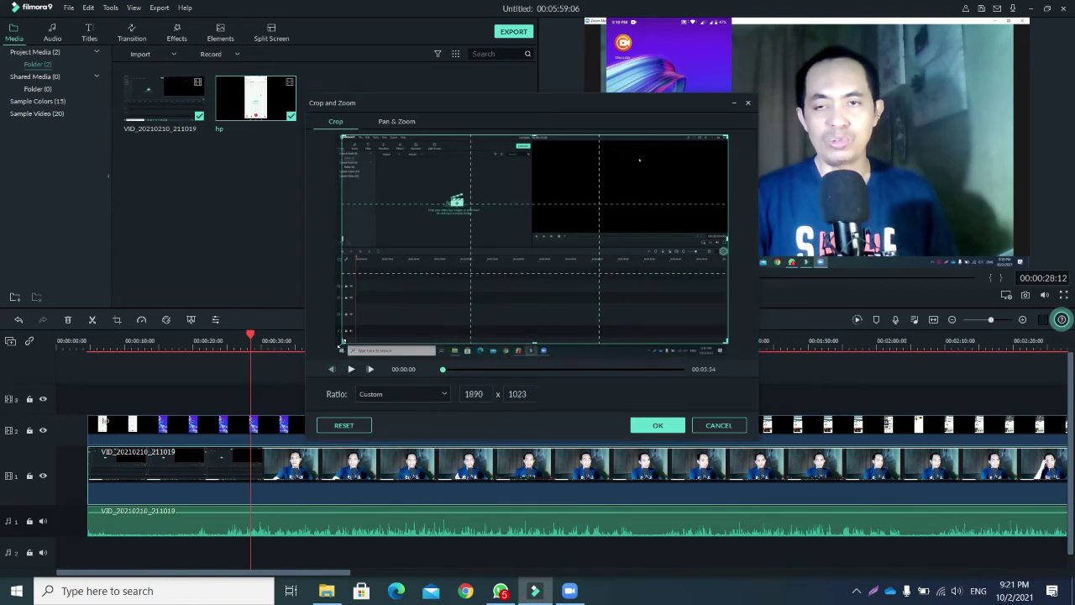
left_click(342, 134)
left_click_drag(342, 134, 343, 143)
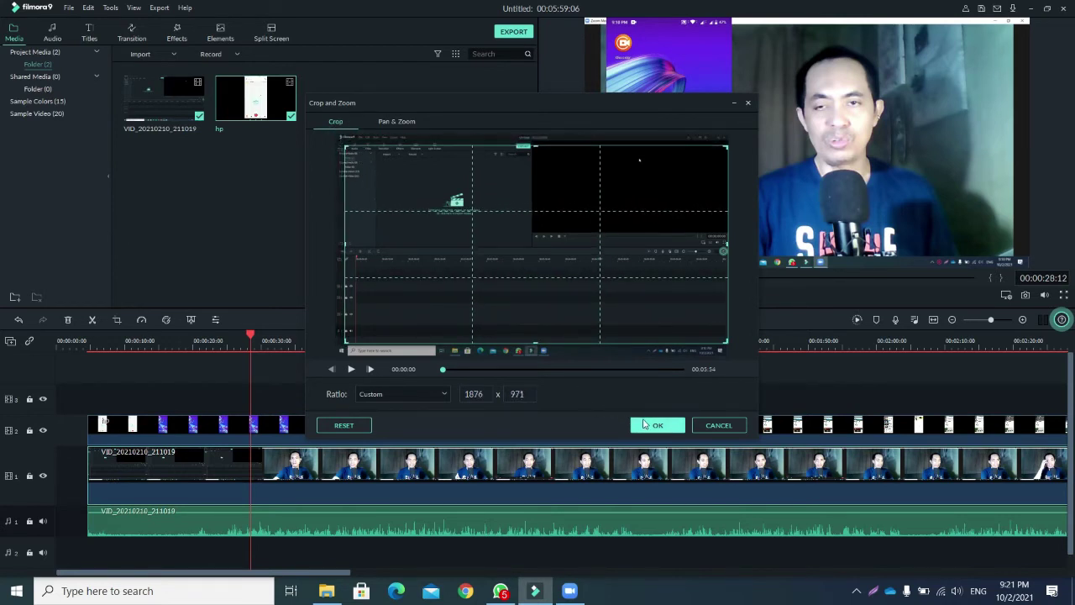
left_click(645, 425)
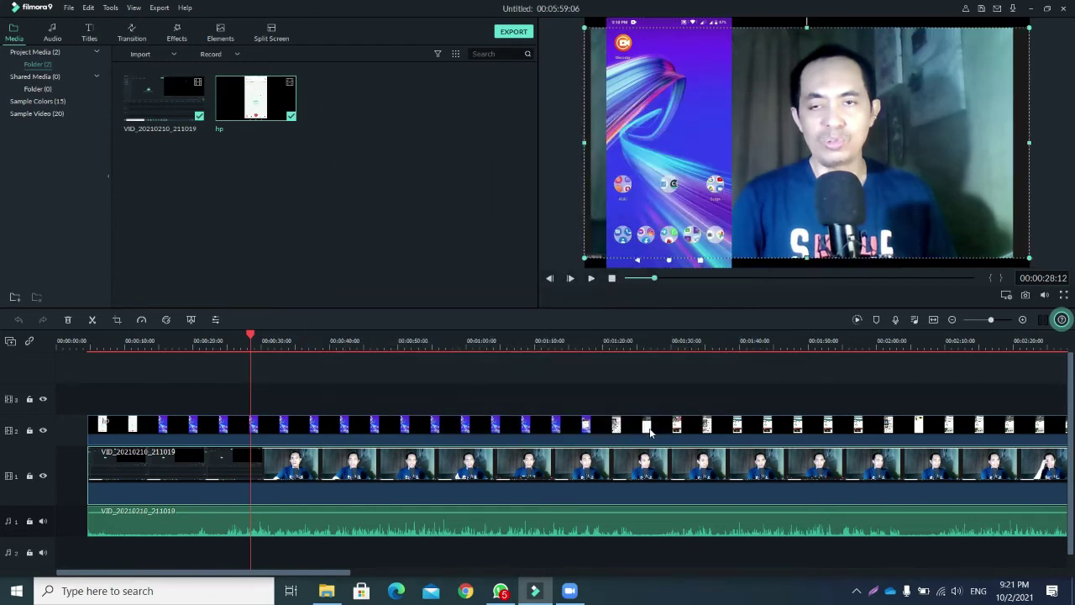
left_click_drag(806, 26, 806, 17)
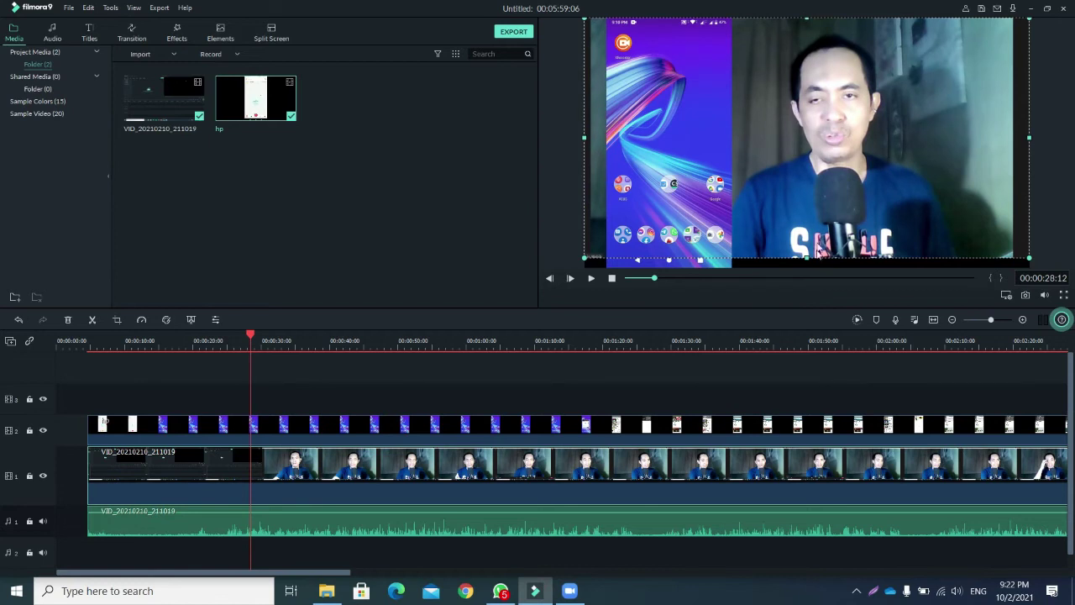
left_click_drag(806, 258, 806, 269)
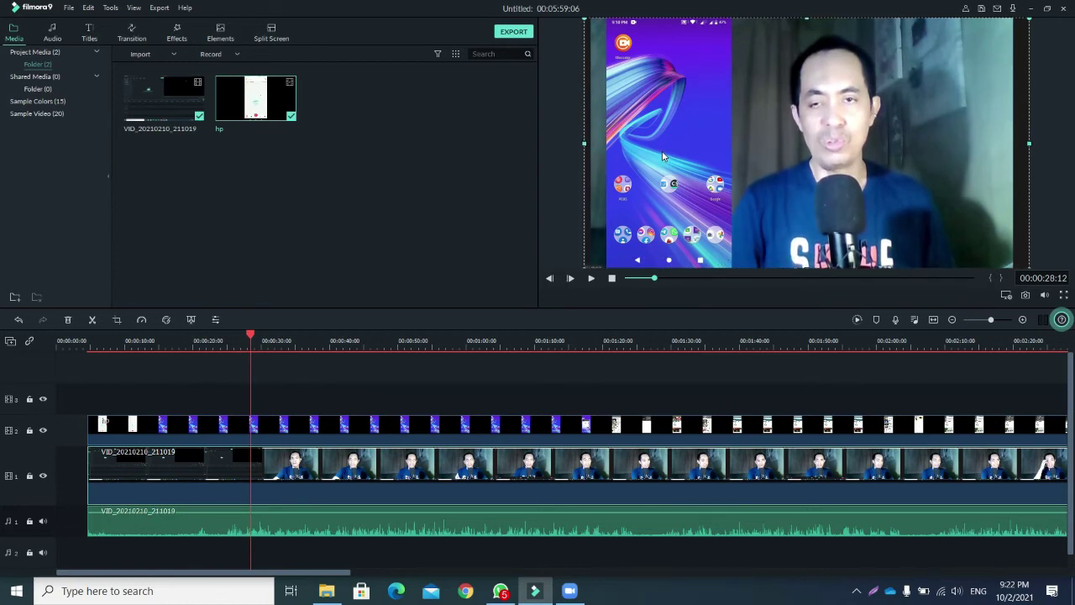
Step: Shrink the hp phone overlay slightly and centre it vertically in the frame
left_click(663, 156)
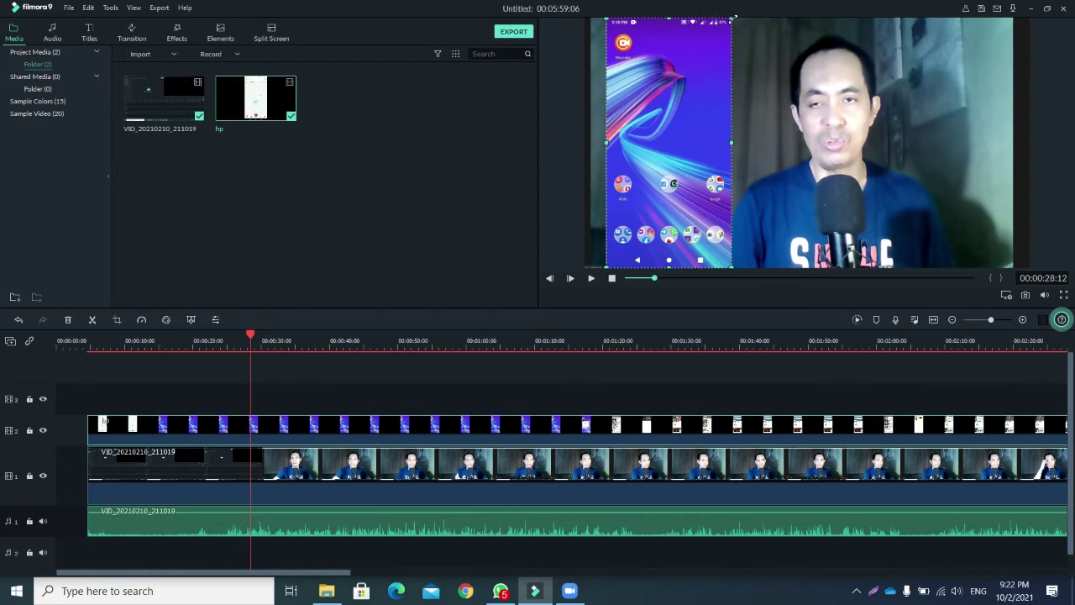
left_click_drag(732, 18, 720, 58)
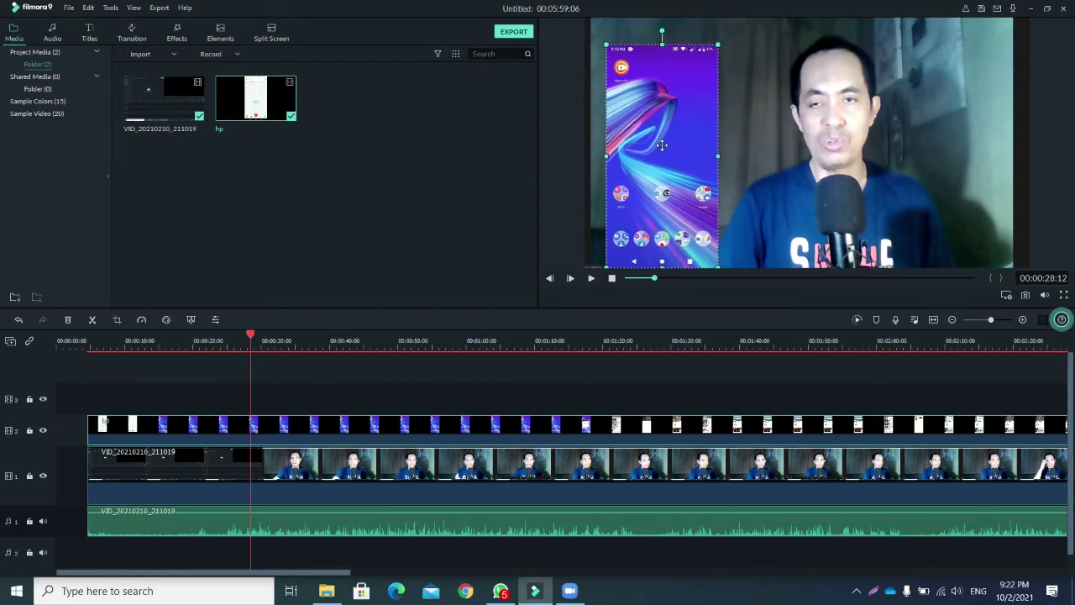
left_click_drag(662, 145, 661, 132)
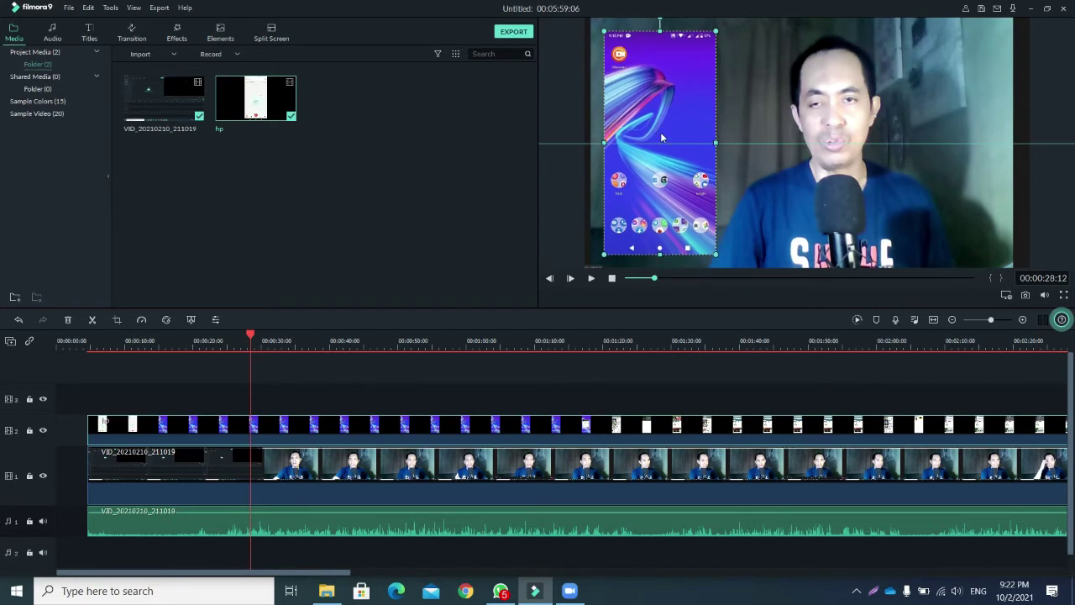
Step: Play back the composite and raise the volume of the detached VID_20210210_211019 audio to 6.00 dB
left_click(329, 343)
key("space")
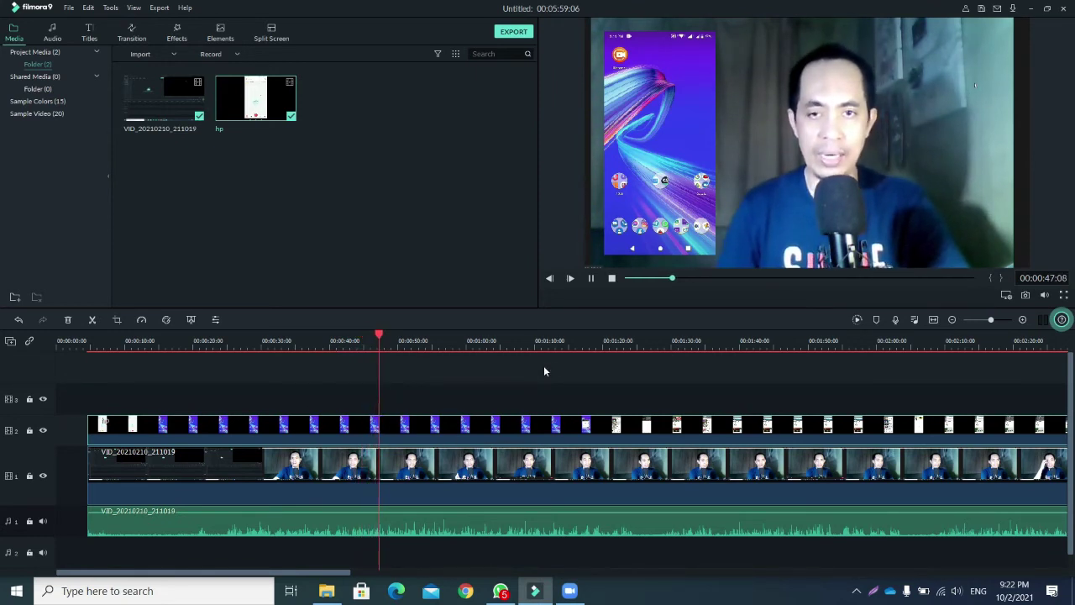
key("space")
mouse_move(462, 512)
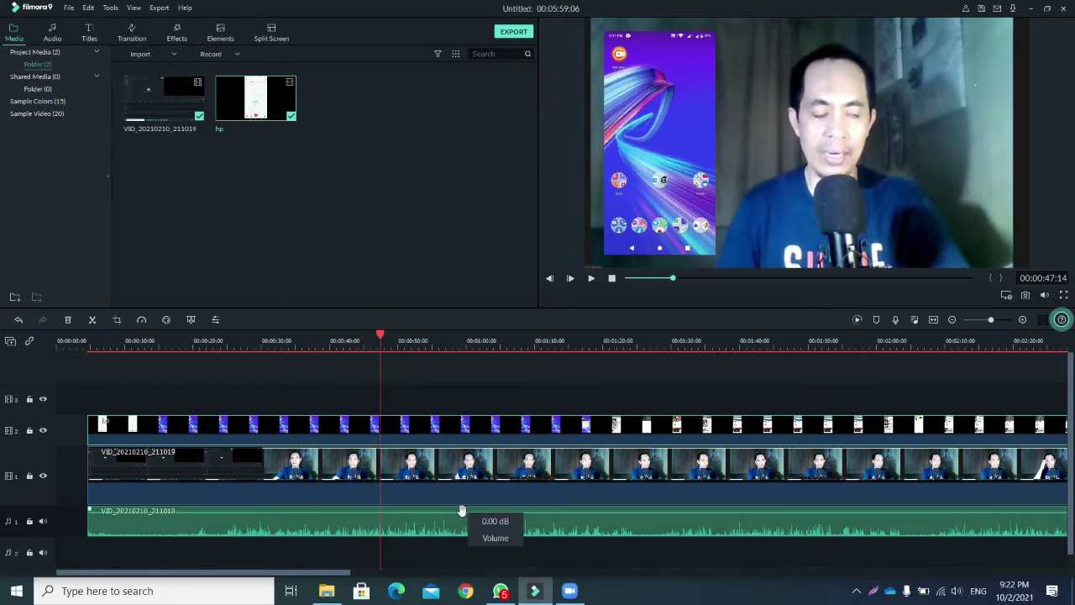
left_click_drag(462, 512, 461, 510)
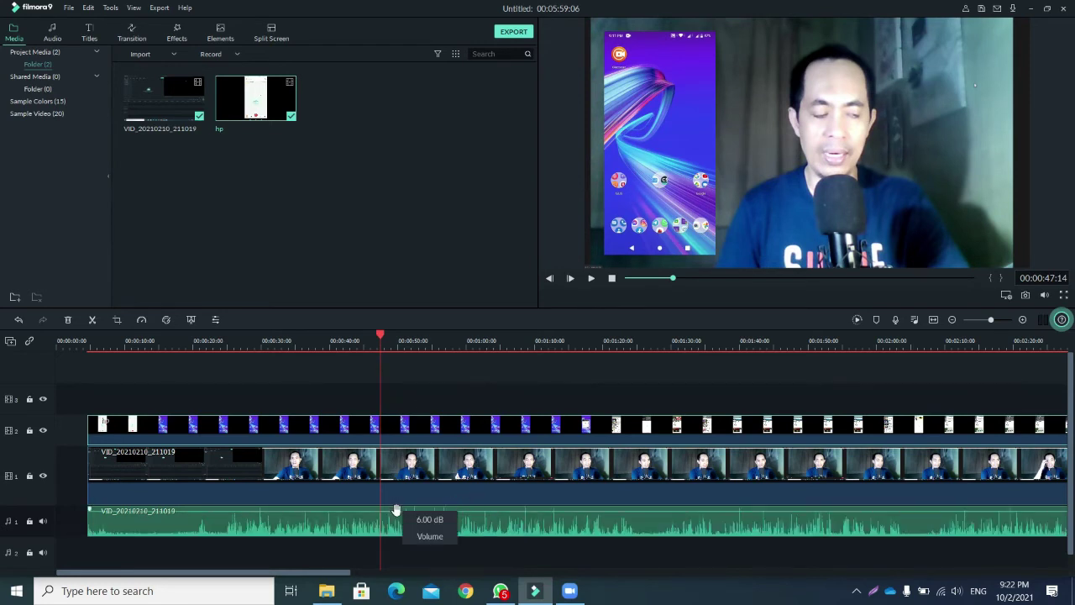
right_click(399, 507)
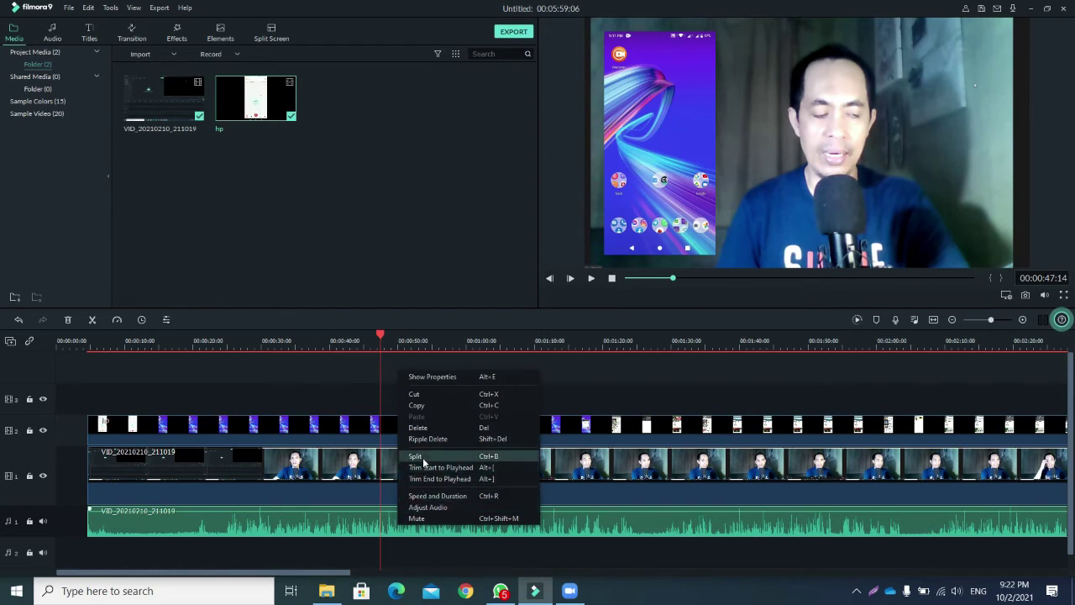
left_click(396, 532)
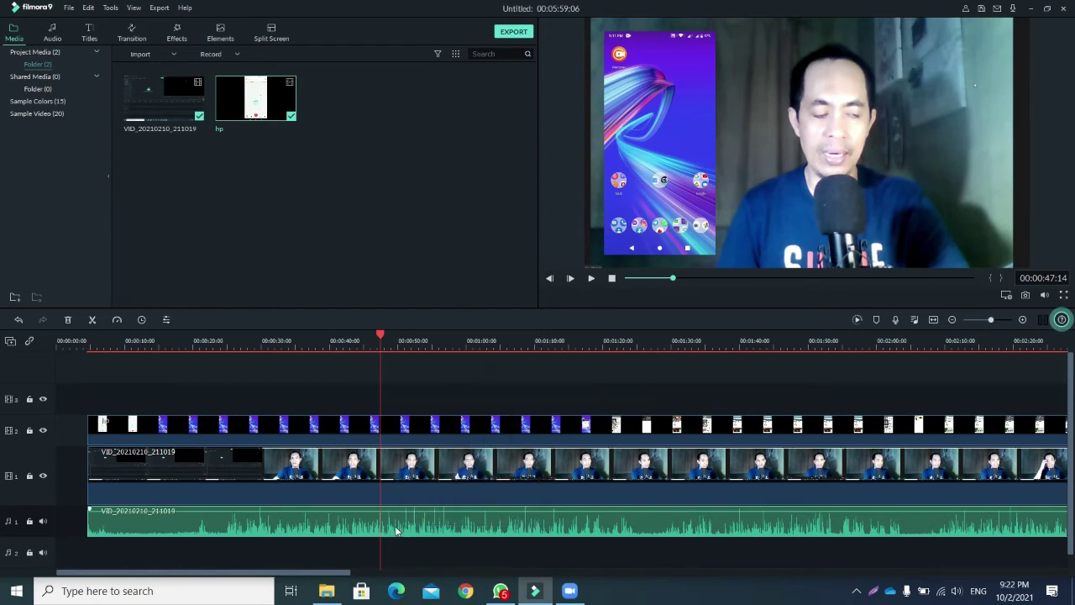
Step: Customize the VID_20210210_211019 audio equalizer: set the 31 band to 17.05 and 16k to 18.00, and raise the neighbouring low and high bands less
double_click(404, 528)
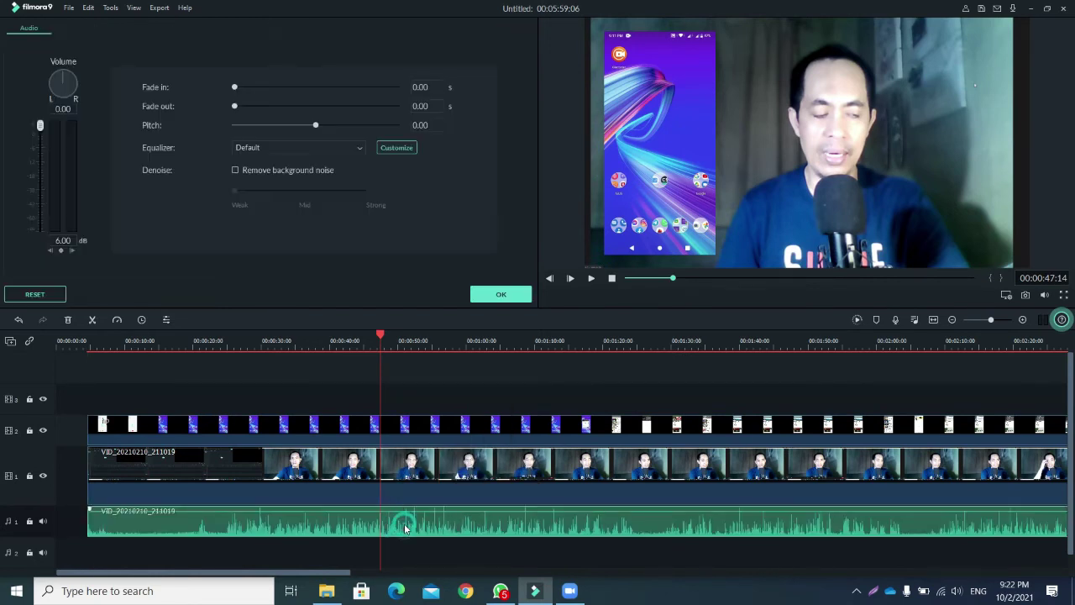
left_click(386, 151)
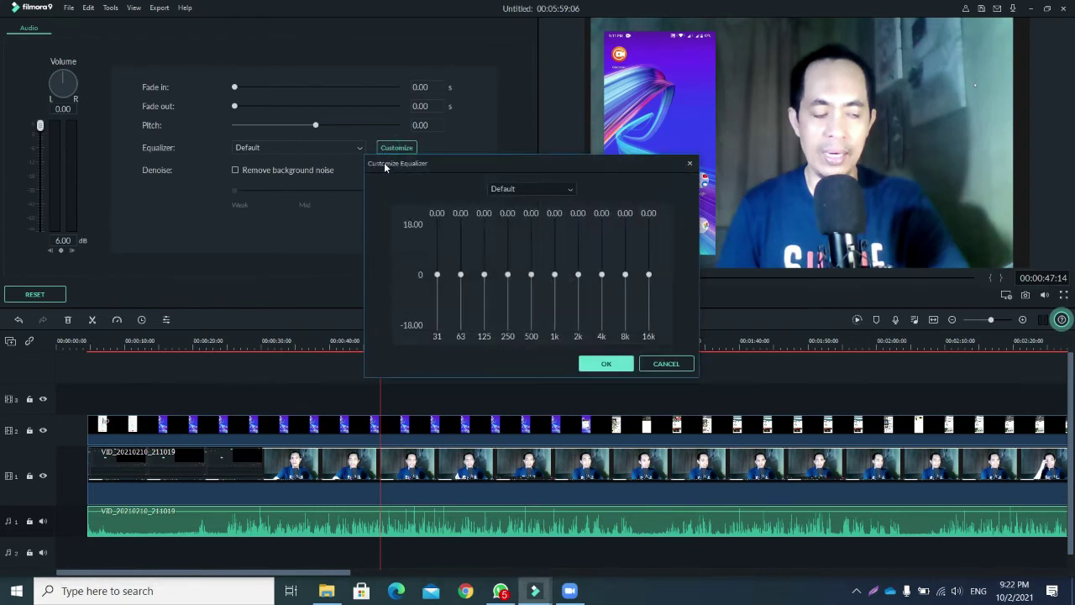
left_click_drag(437, 275, 438, 224)
left_click_drag(648, 275, 648, 224)
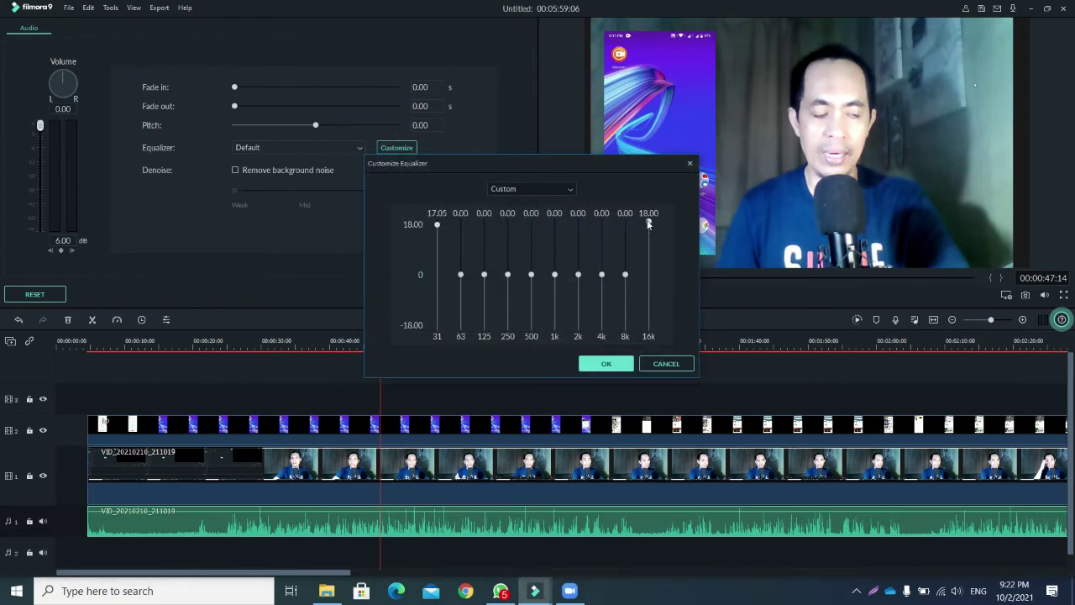
left_click_drag(625, 275, 625, 242)
left_click_drag(459, 276, 483, 256)
left_click_drag(601, 275, 600, 258)
left_click(605, 363)
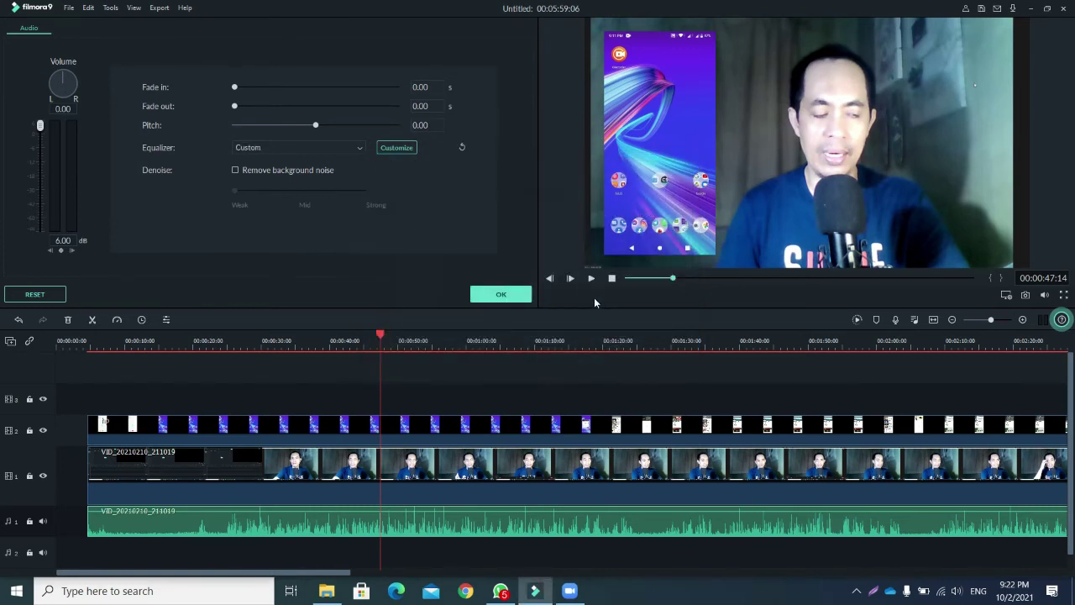
Step: Play back the composite to check the equalized sound and accept the audio settings
key("space")
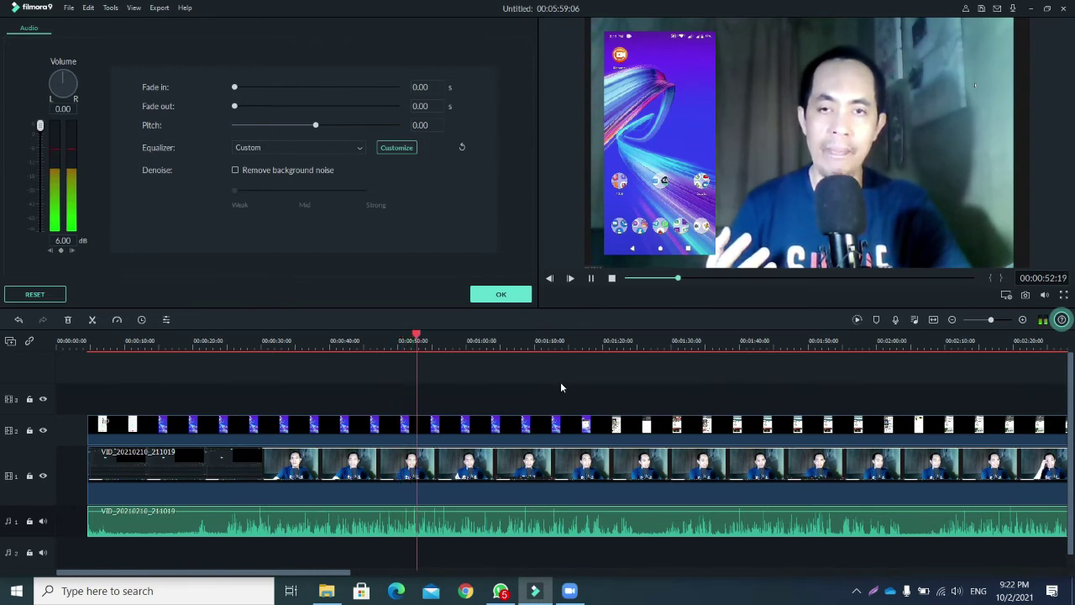
key("space")
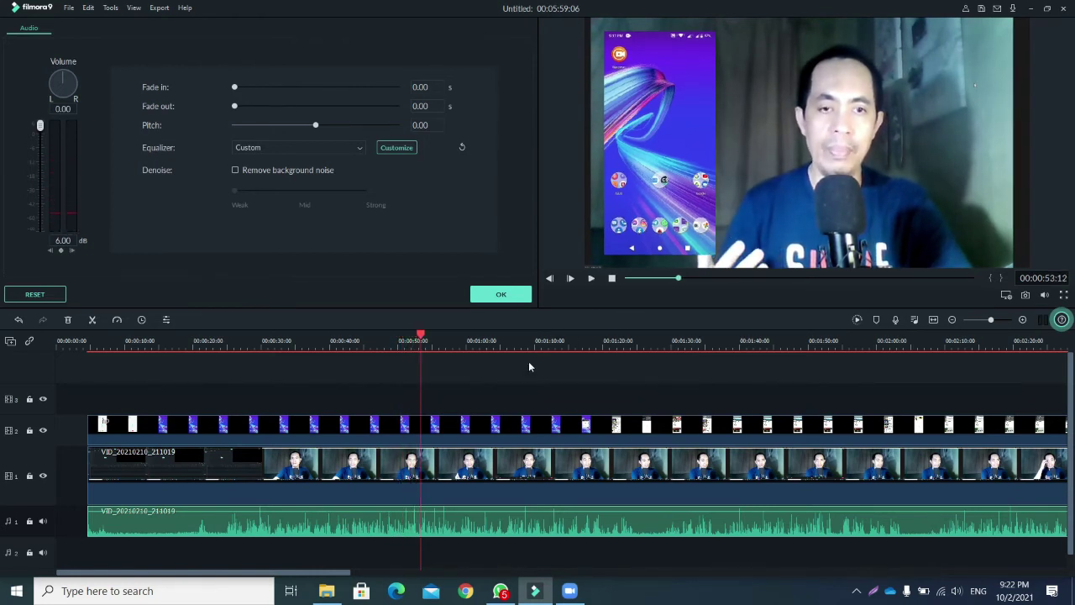
left_click(500, 295)
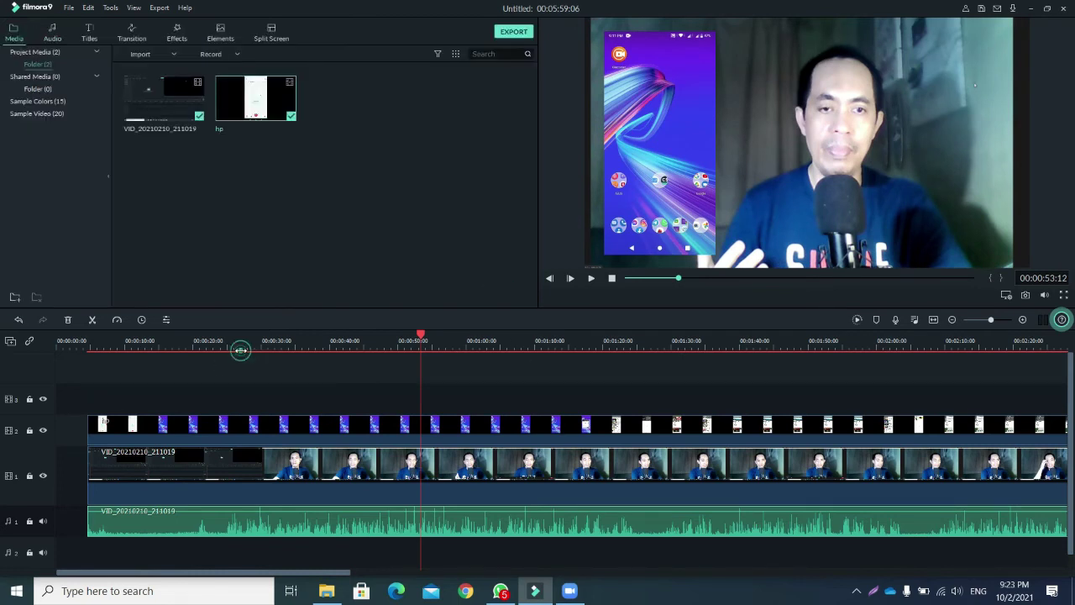
Step: Locate the point where the presenter starts talking and split all clips on every track at 00:00:24:14
left_click(240, 350)
left_click_drag(240, 338, 224, 336)
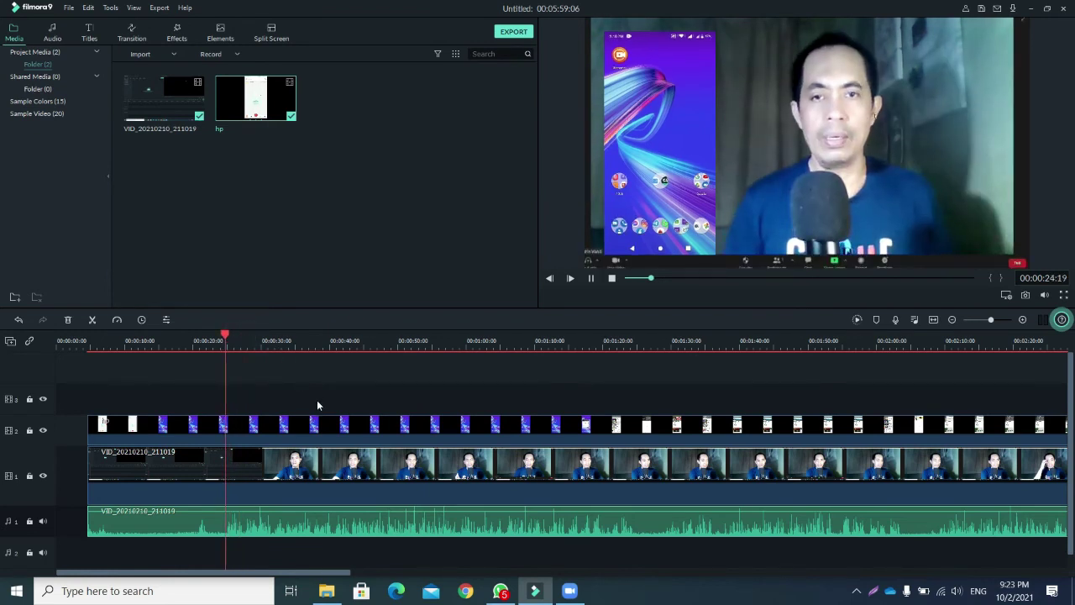
key("space")
key("space")
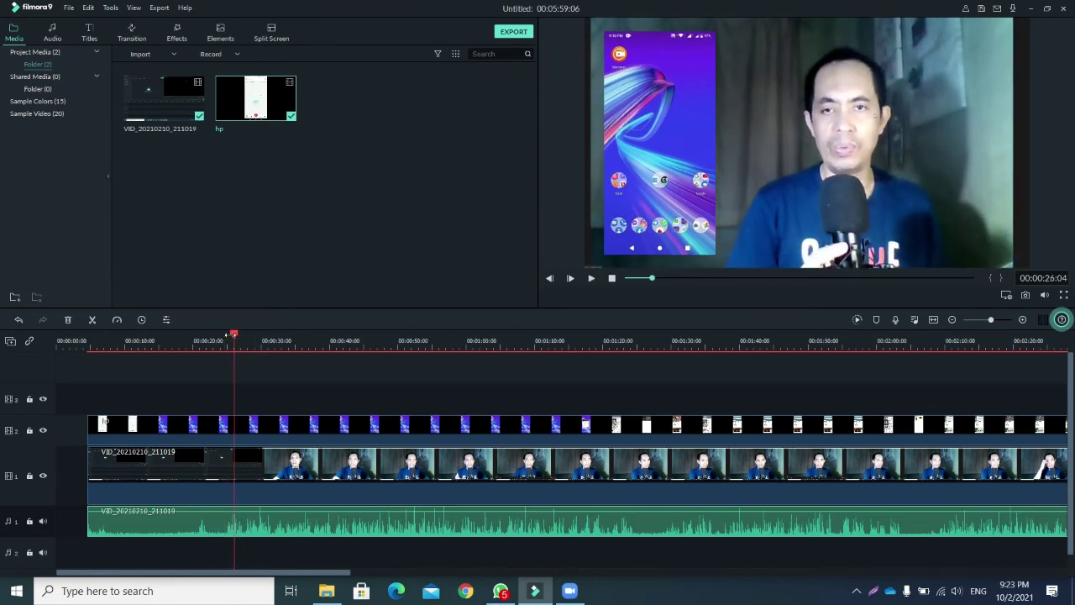
left_click_drag(236, 337, 224, 342)
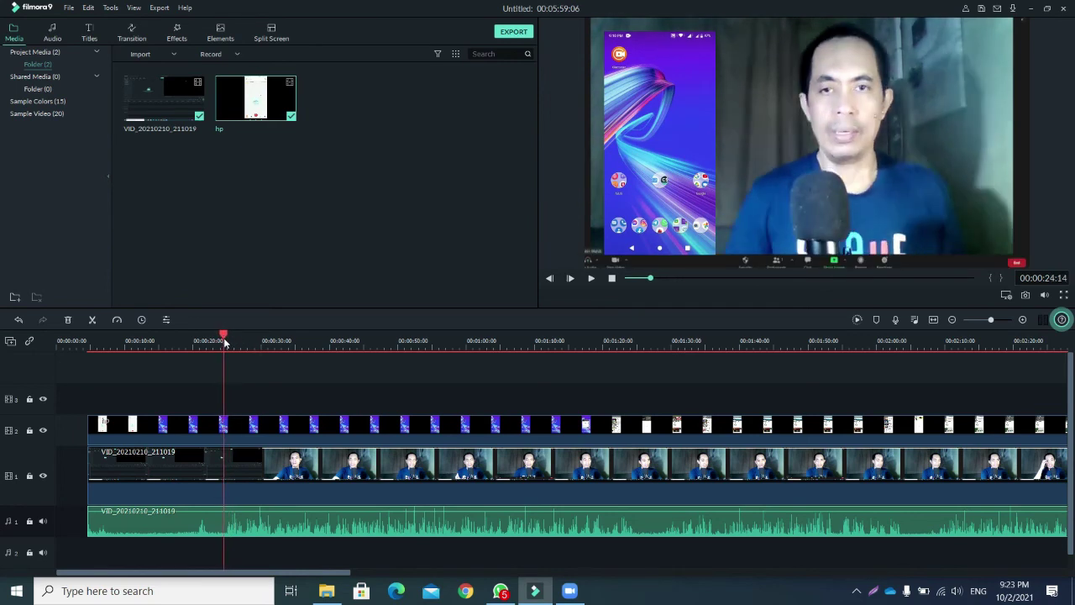
left_click(315, 398)
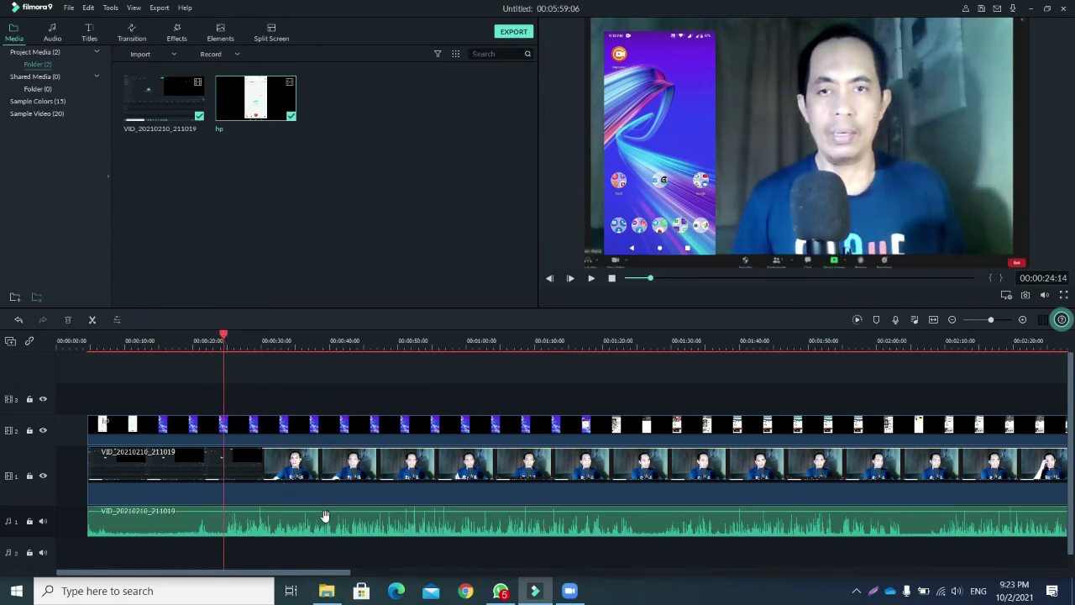
mouse_move(336, 531)
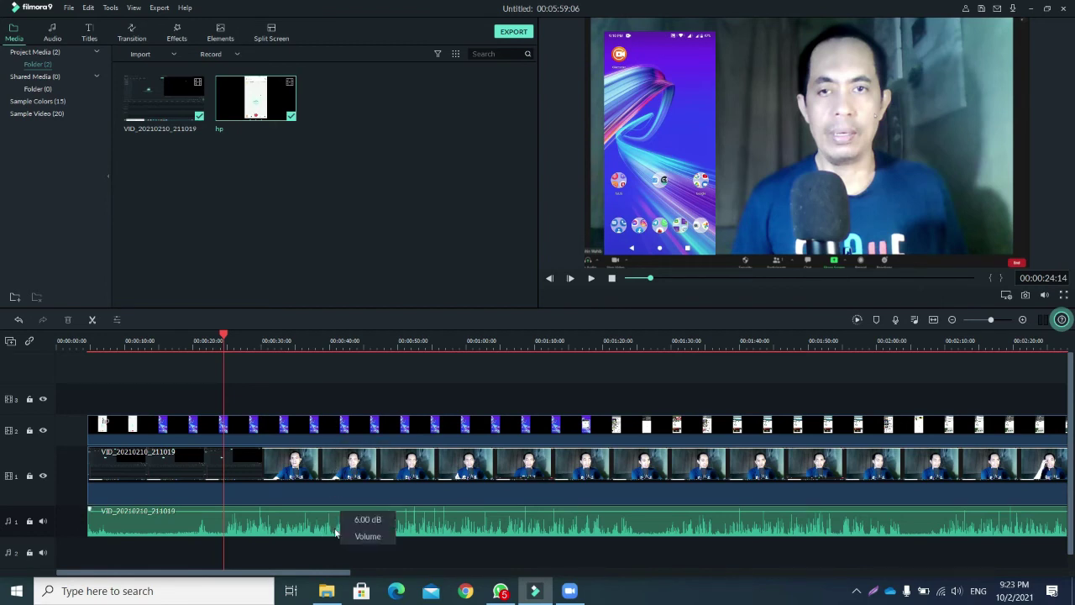
left_click(92, 320)
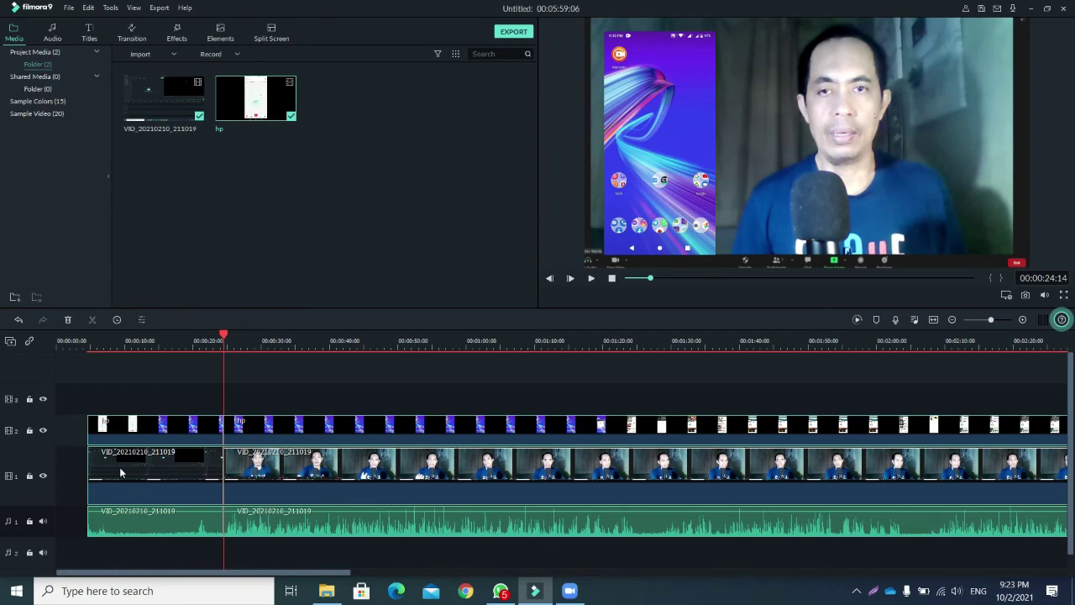
key("ctrl+a")
key("Delete")
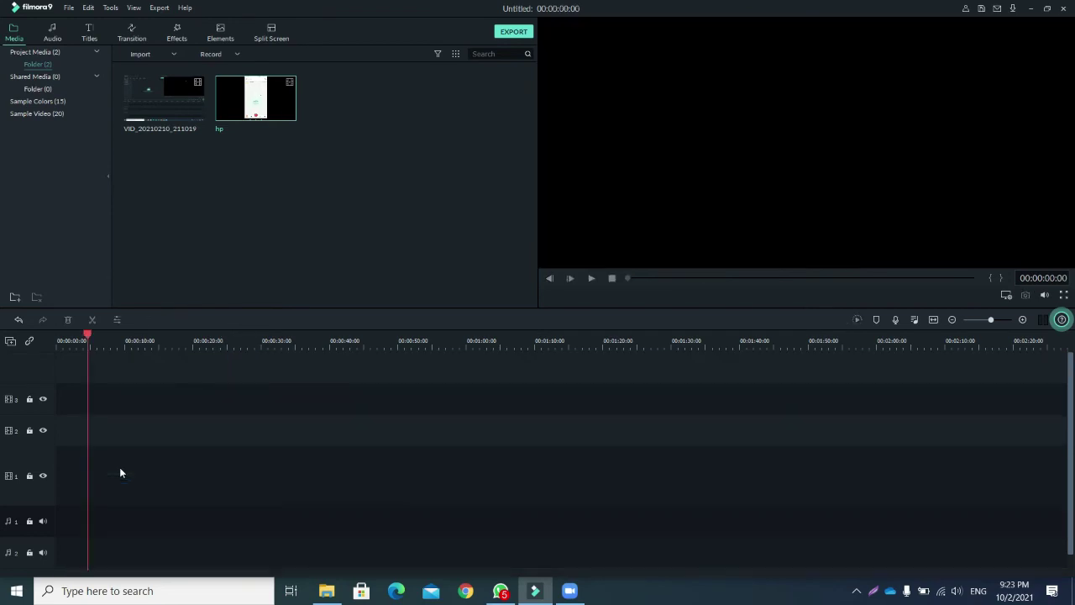
left_click(16, 321)
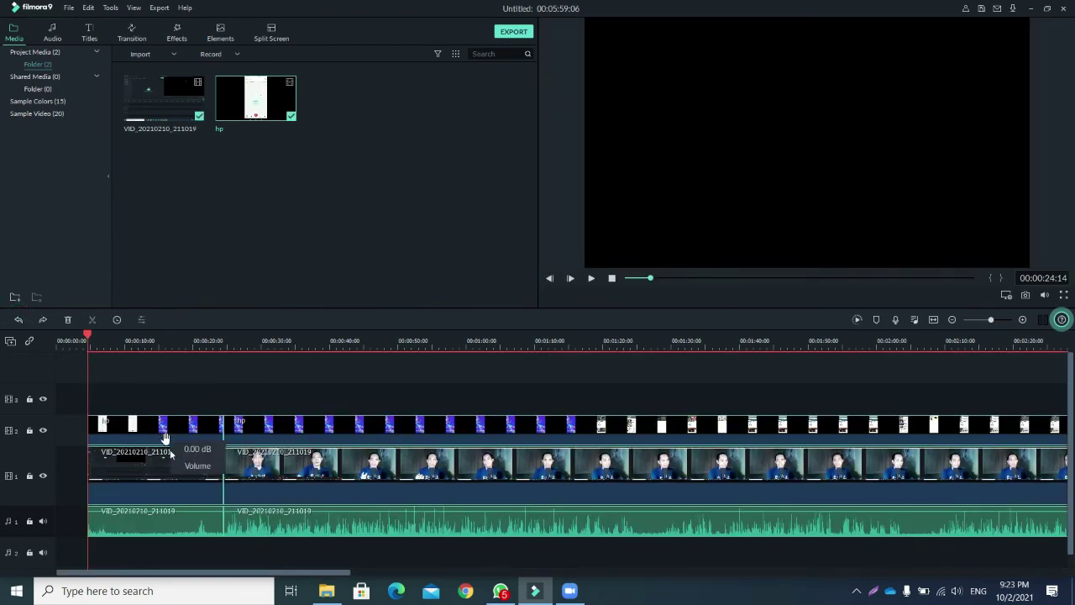
Step: Delete the opening segments before the split on all tracks, move the remaining clips to the timeline start, and preview the result
left_click(159, 564)
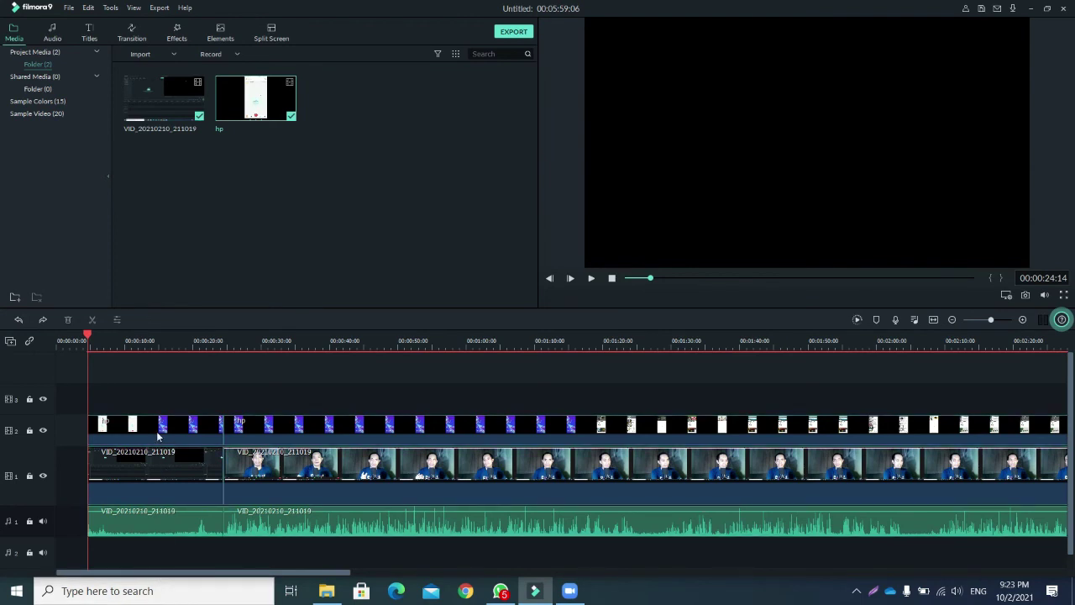
left_click(166, 520)
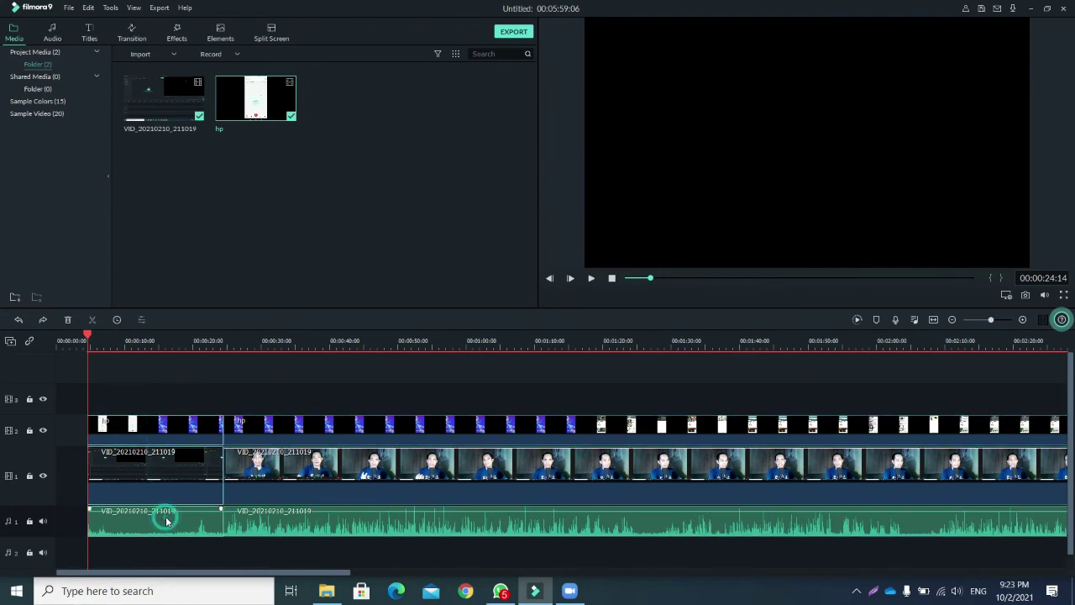
key("Delete")
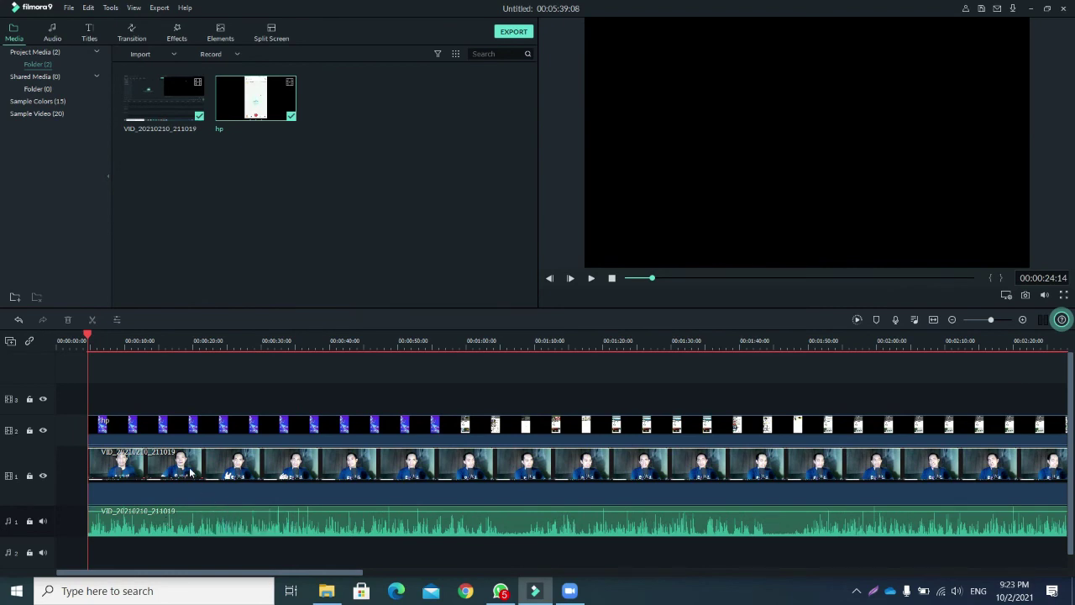
left_click_drag(189, 469, 117, 487)
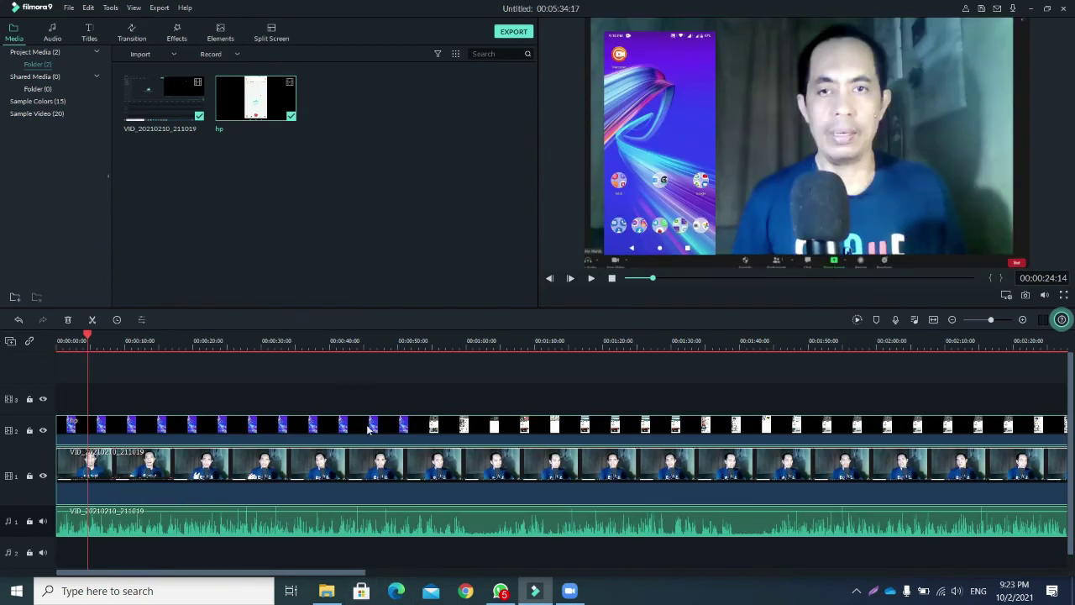
left_click(312, 344)
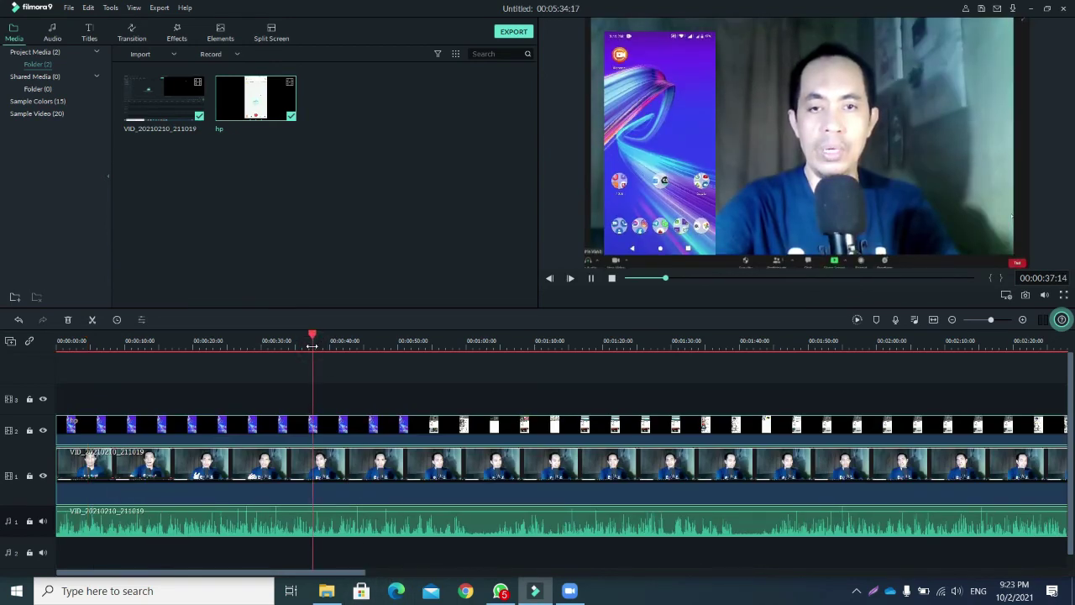